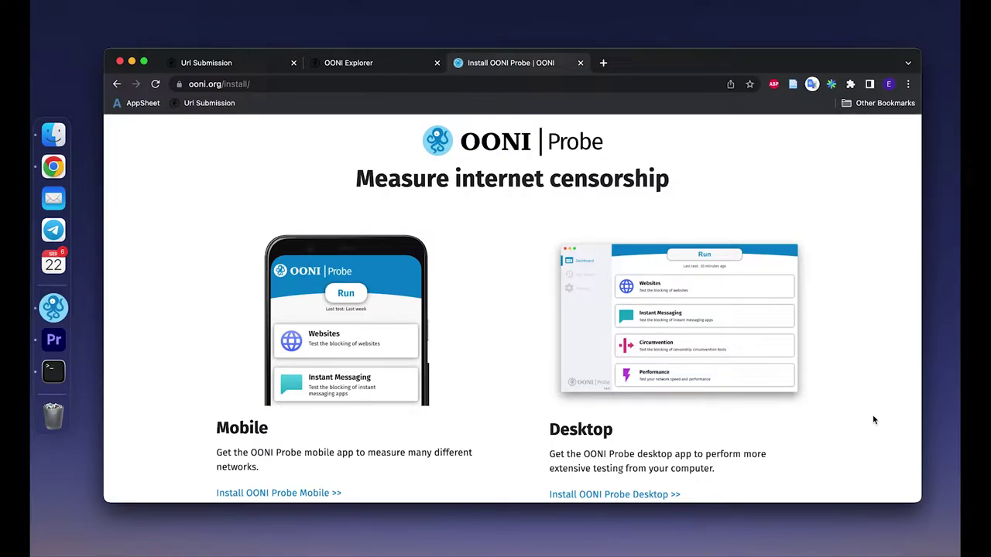
- Browse the OONI Probe Mobile and desktop install pages, then return to the main install page
scroll(305, 402, "down", 2)
left_click(339, 400)
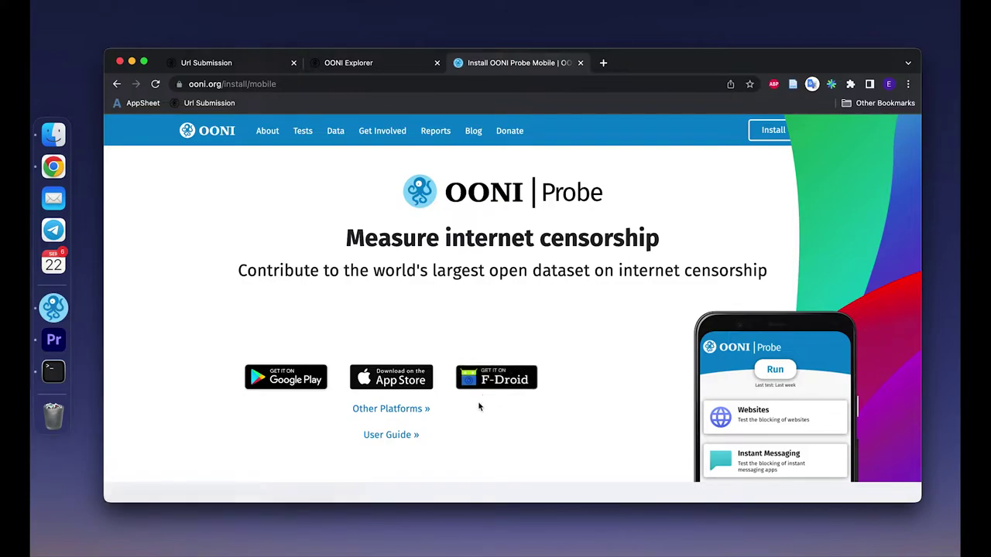
left_click(117, 84)
scroll(318, 411, "down", 5)
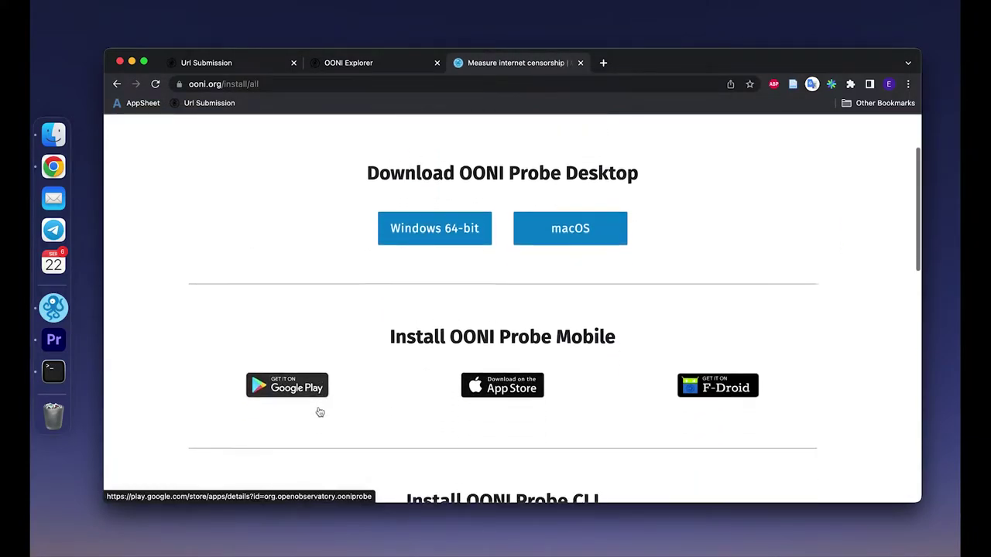
scroll(318, 412, "down", 3)
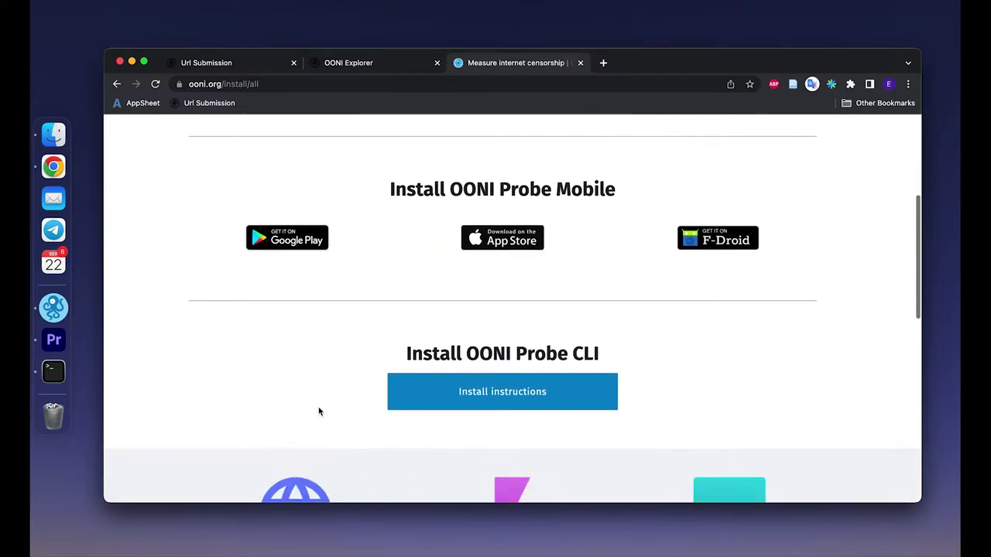
left_click(117, 84)
left_click(117, 84)
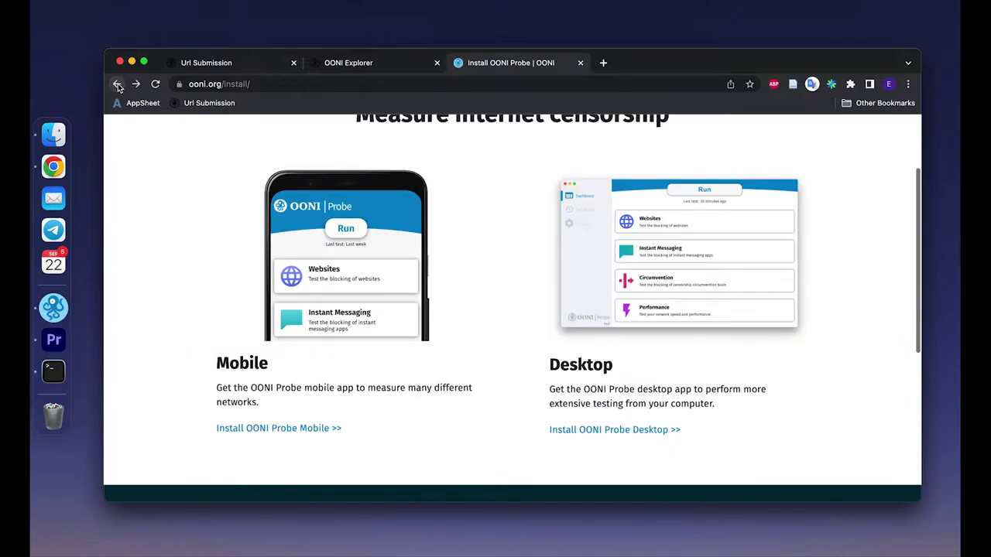
- Open the Websites test details in OONI Probe
scroll(213, 189, "up", 2)
scroll(214, 189, "down", 1)
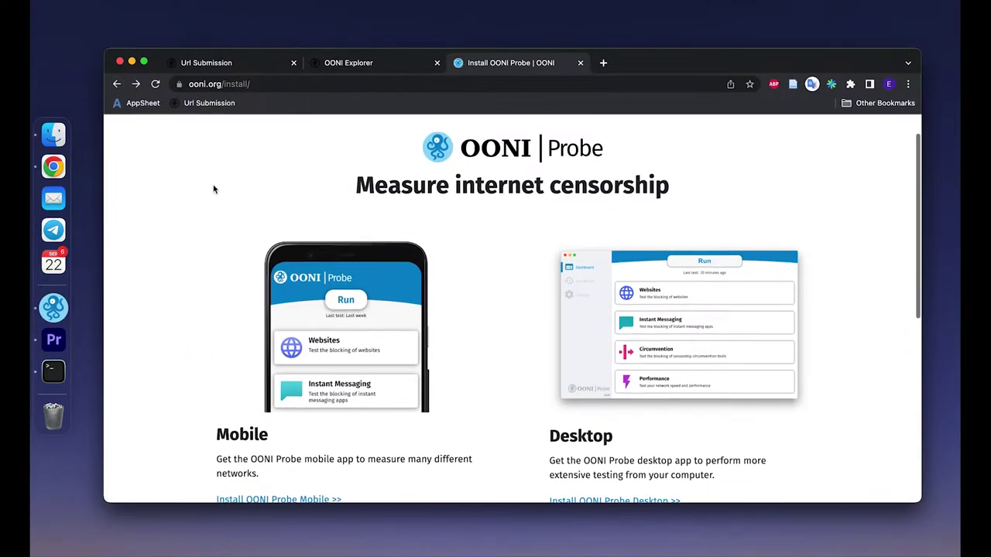
scroll(214, 189, "up", 1)
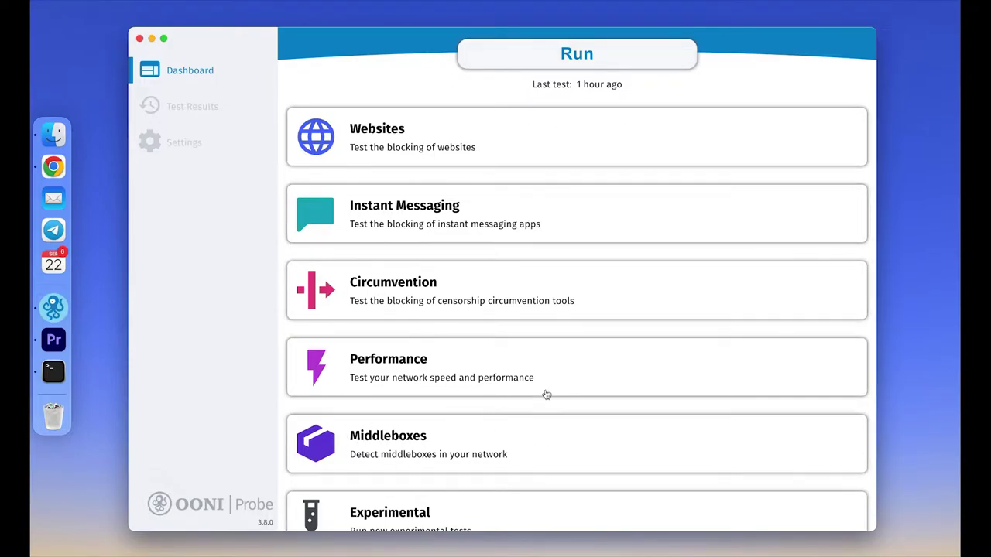
left_click(552, 143)
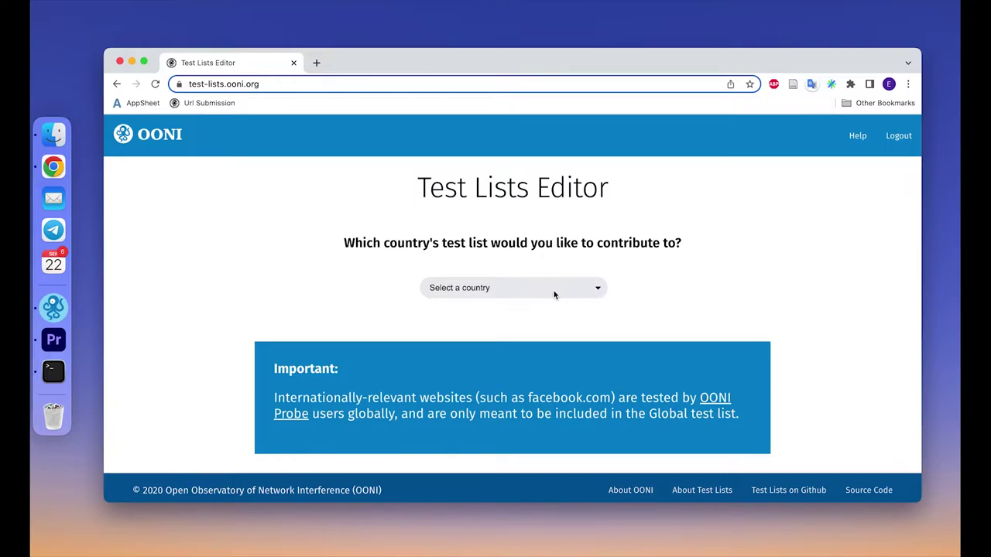
- Select the Global test list in the editor and scroll through its URLs
left_click(553, 291)
left_click(550, 302)
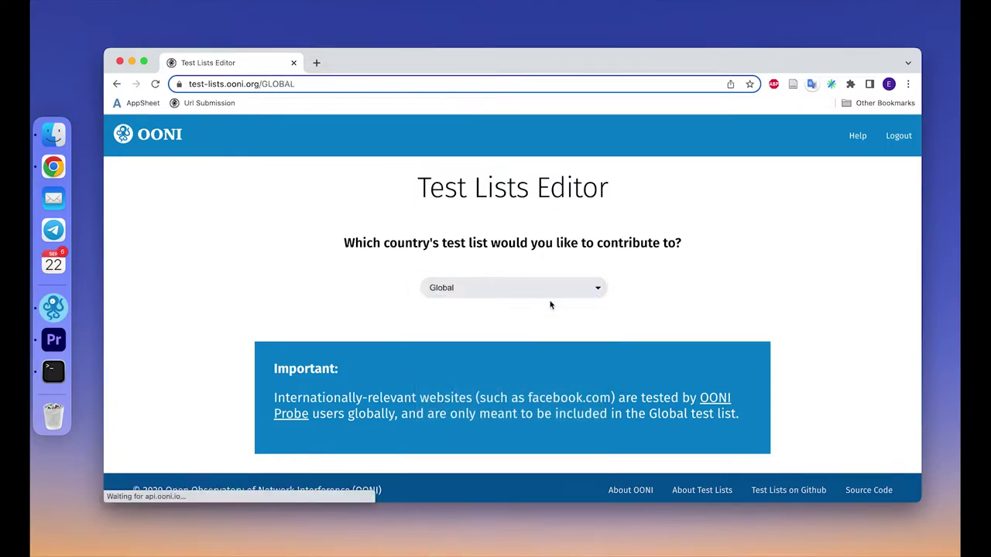
scroll(559, 334, "down", 2)
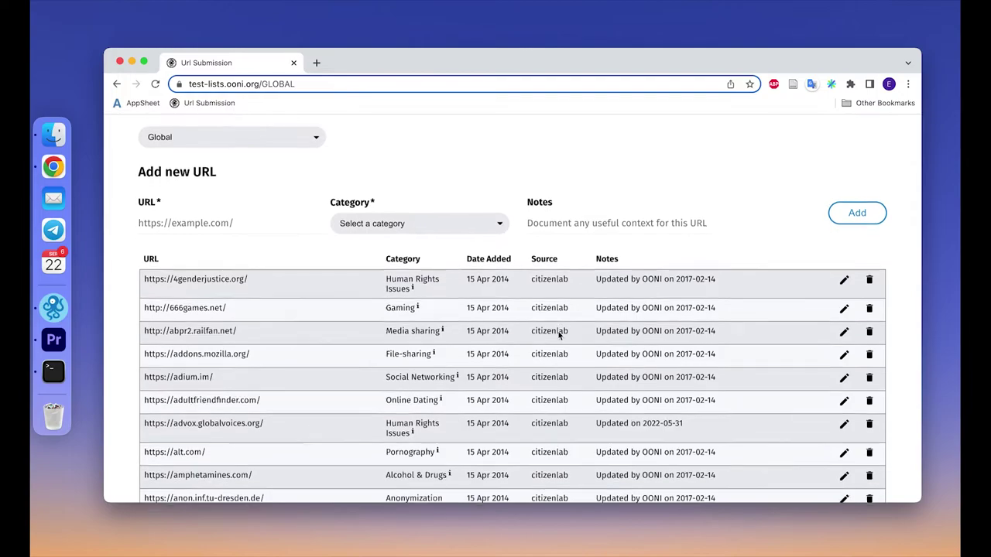
scroll(559, 334, "down", 15)
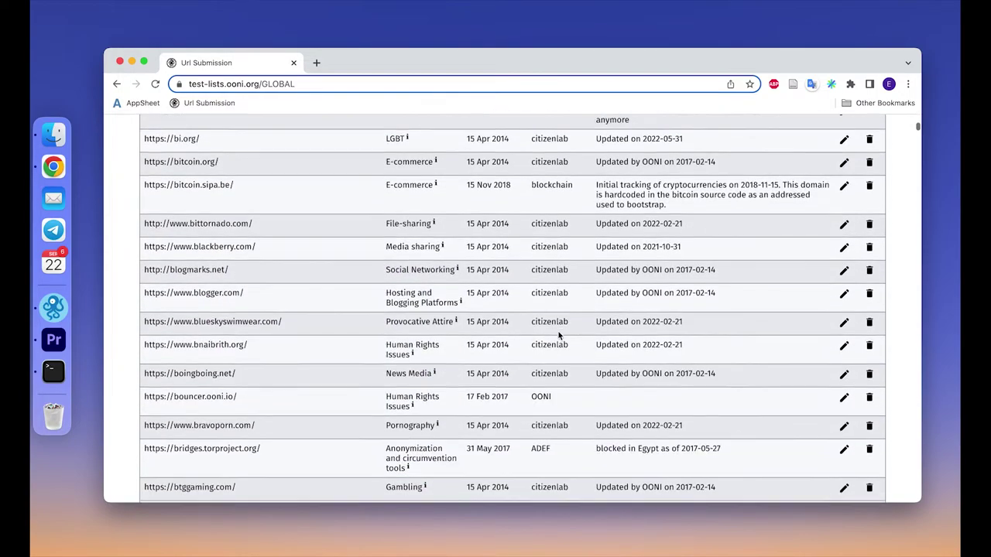
scroll(558, 332, "up", 15)
- Switch the country to Myanmar and scroll through its test list
left_click(277, 226)
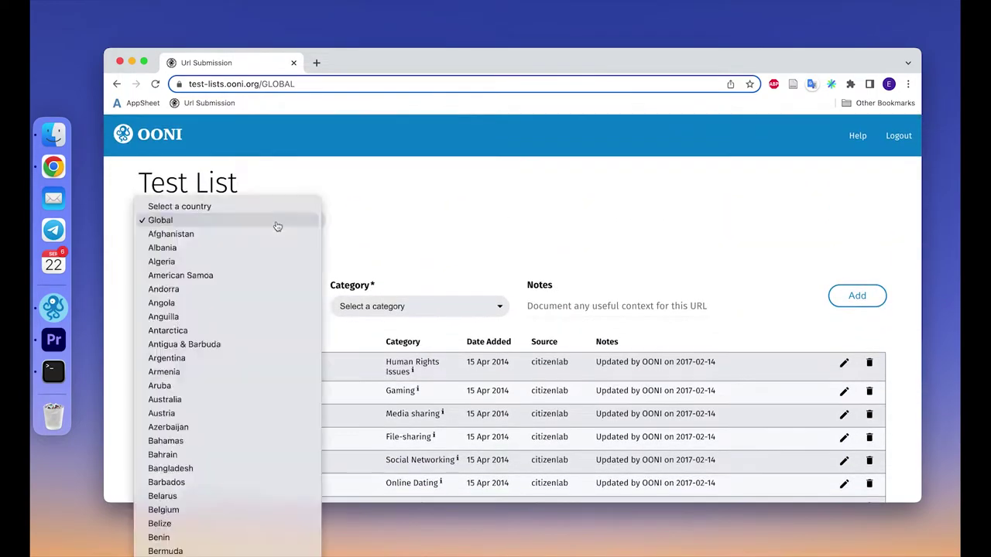
scroll(265, 389, "down", 10)
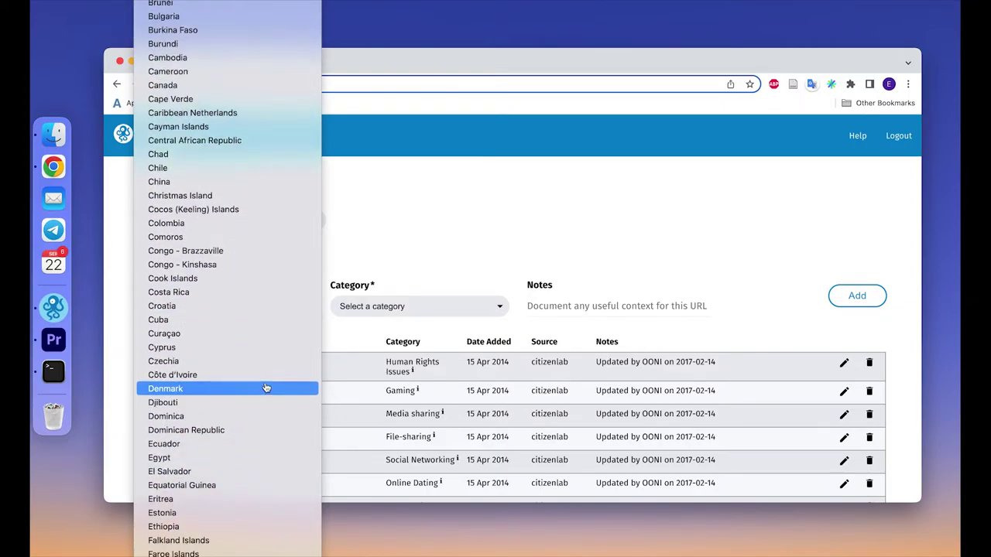
scroll(266, 388, "down", 15)
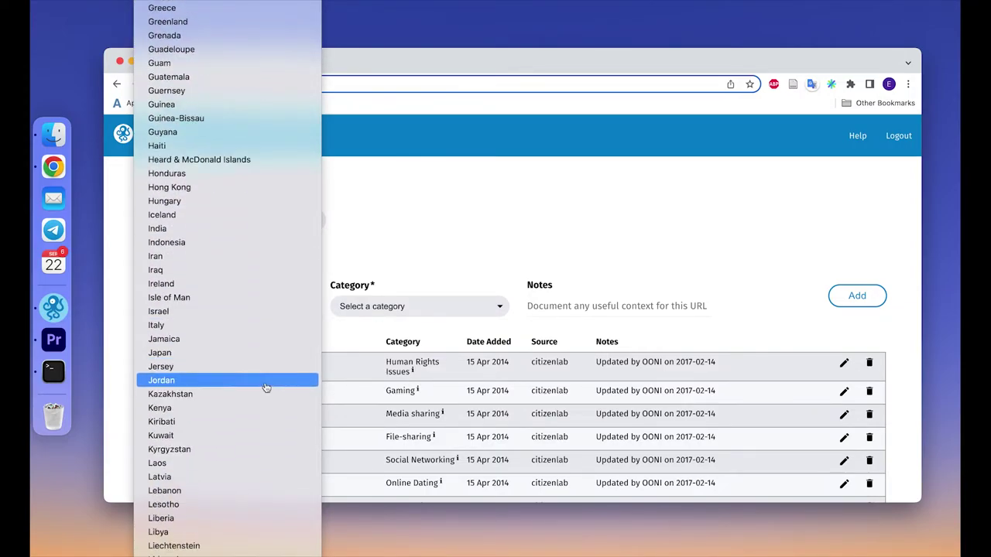
scroll(265, 388, "down", 4)
scroll(265, 388, "down", 9)
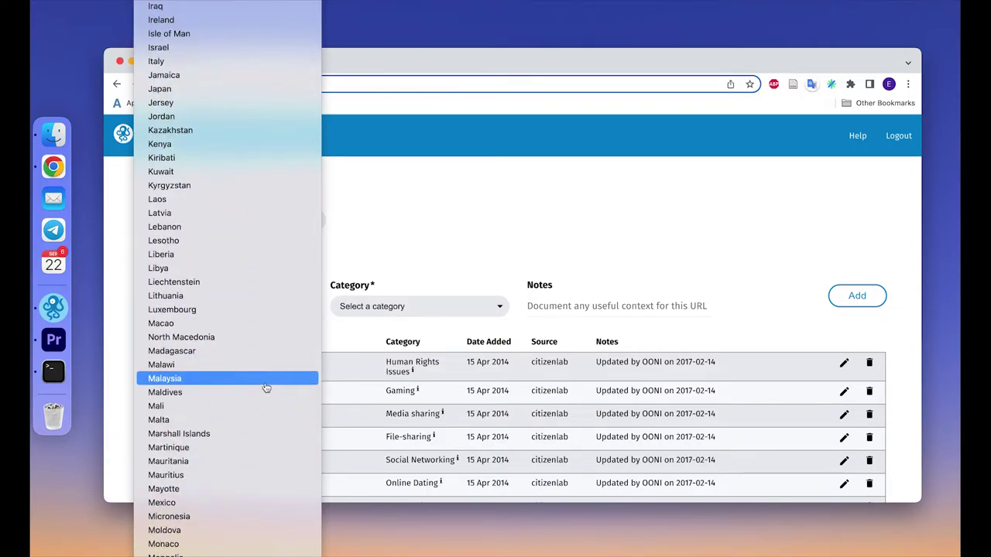
scroll(266, 388, "down", 14)
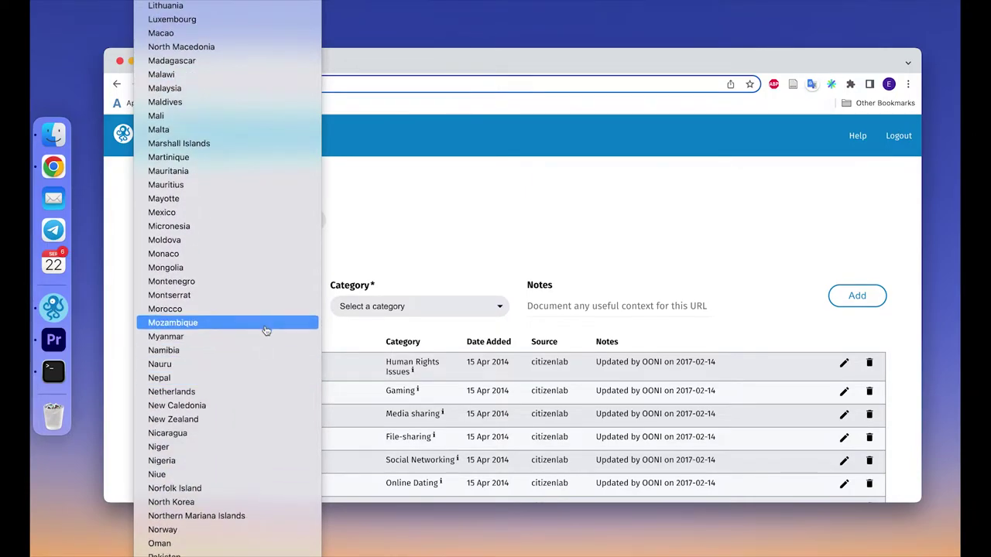
left_click(264, 336)
scroll(405, 304, "down", 2)
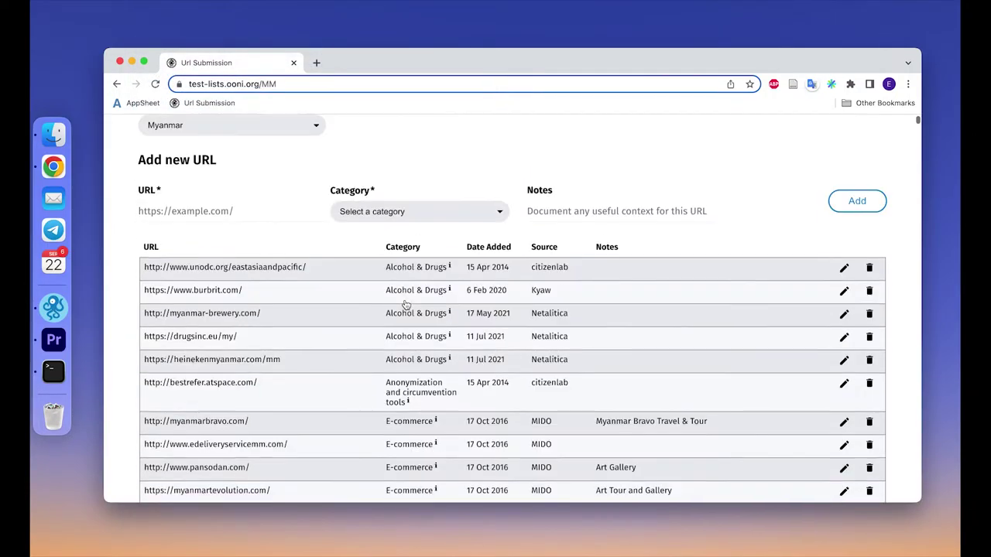
scroll(405, 304, "down", 18)
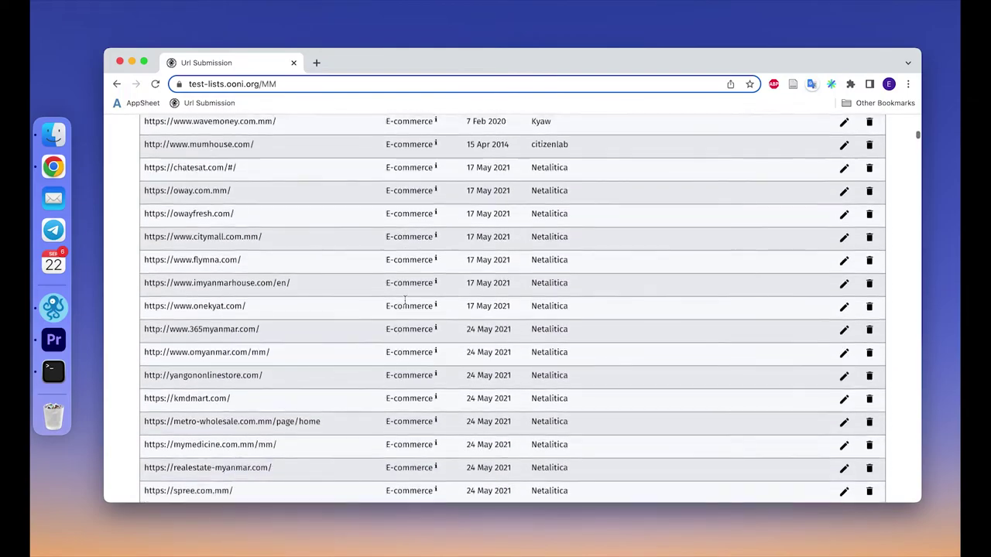
scroll(404, 299, "down", 7)
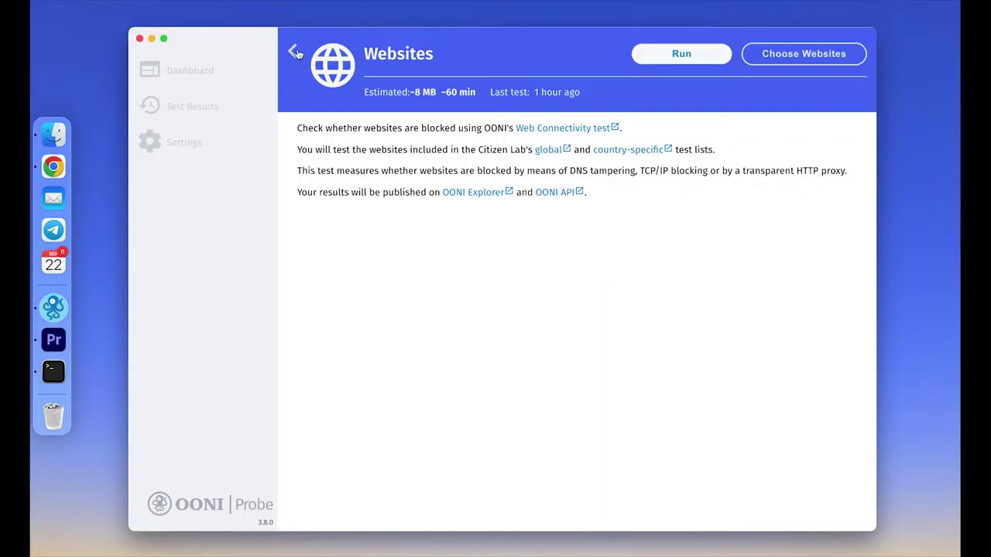
- View the Instant Messaging and Circumvention test details, returning to the Dashboard after each
left_click(295, 52)
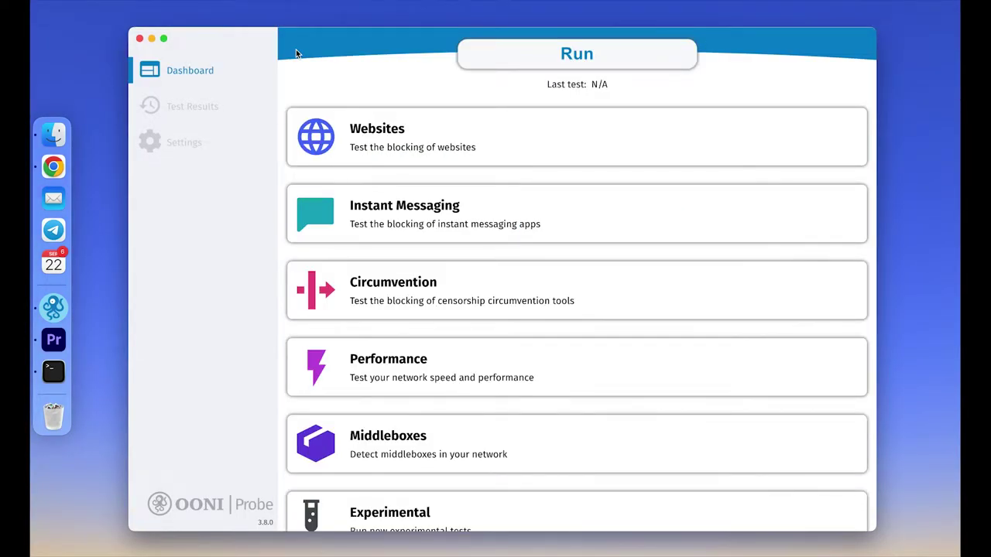
left_click(450, 213)
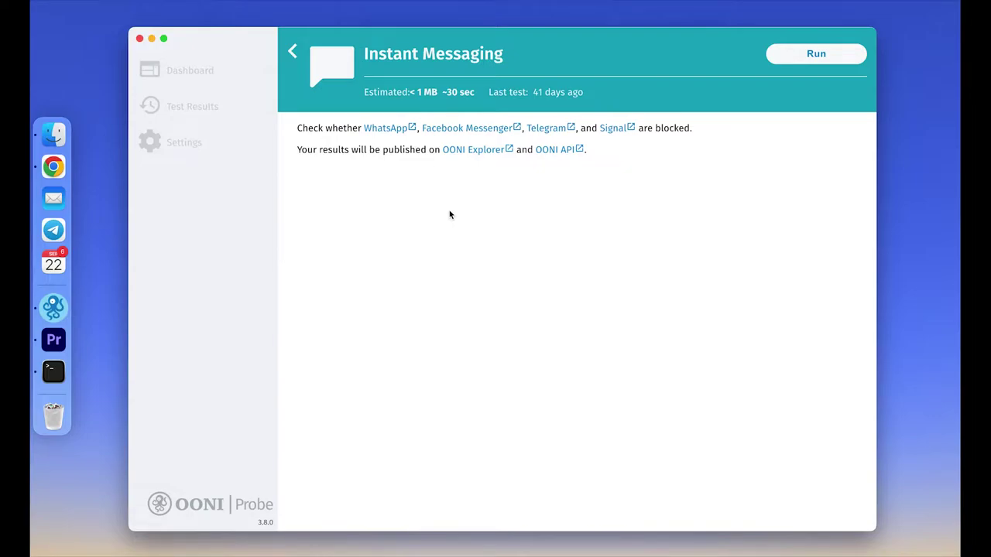
left_click(291, 50)
left_click(375, 273)
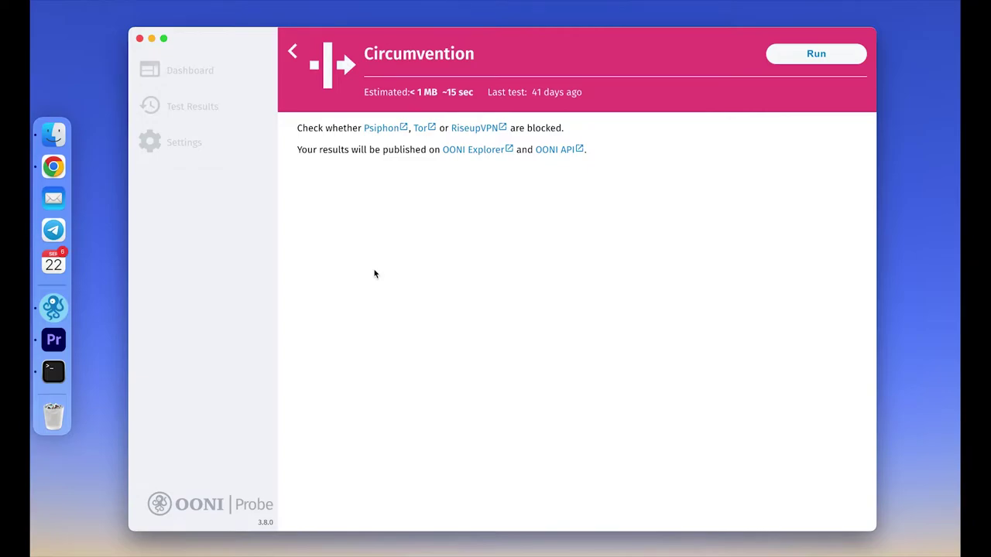
left_click(293, 51)
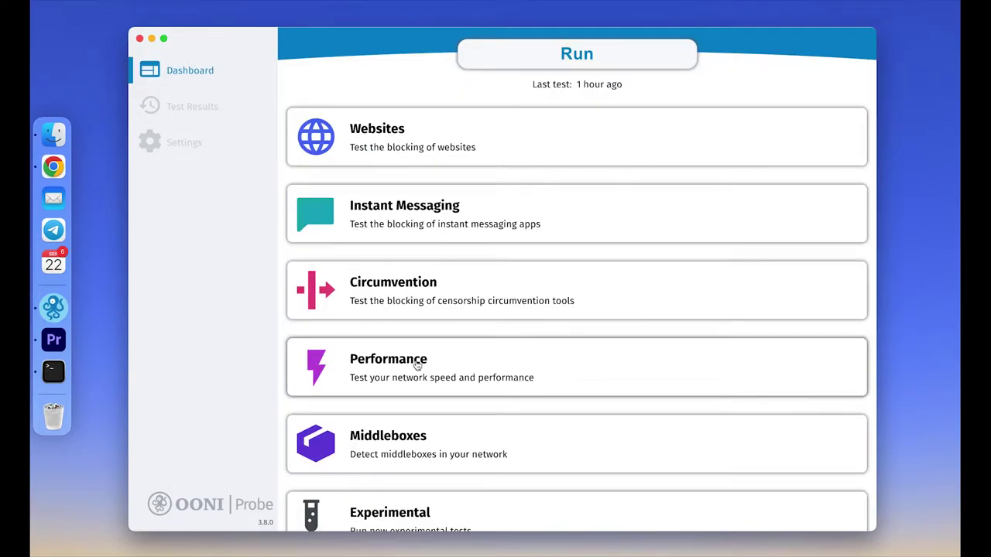
left_click(416, 365)
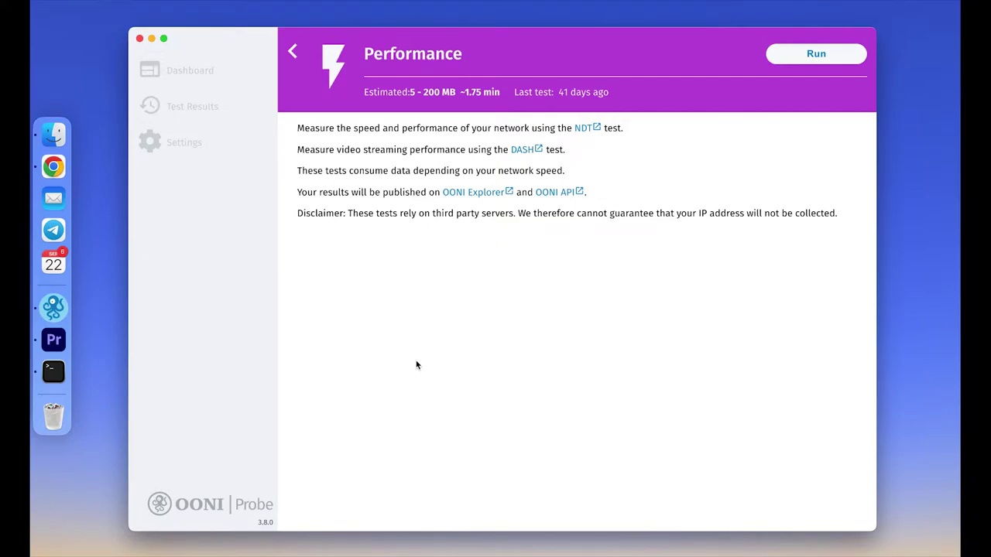
left_click(293, 50)
left_click(361, 444)
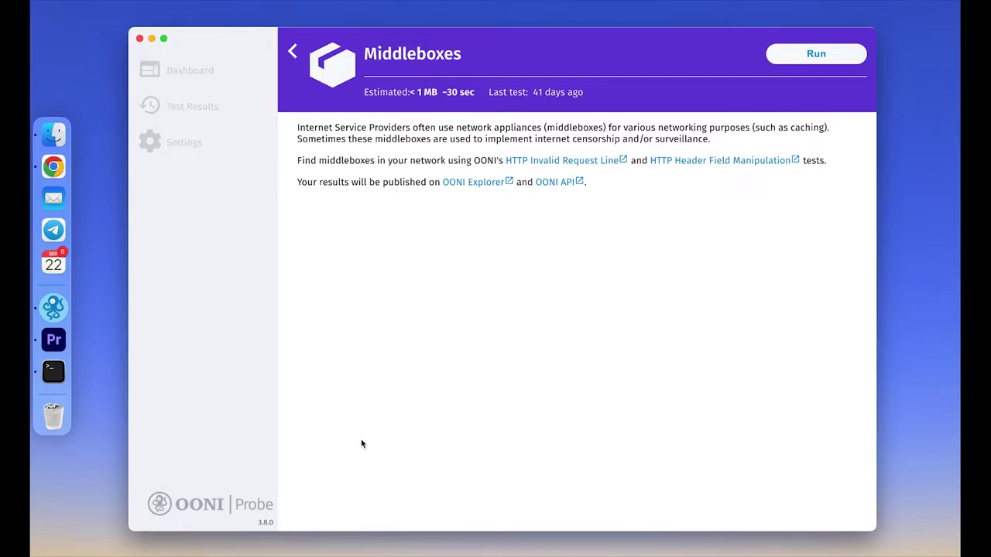
left_click(292, 50)
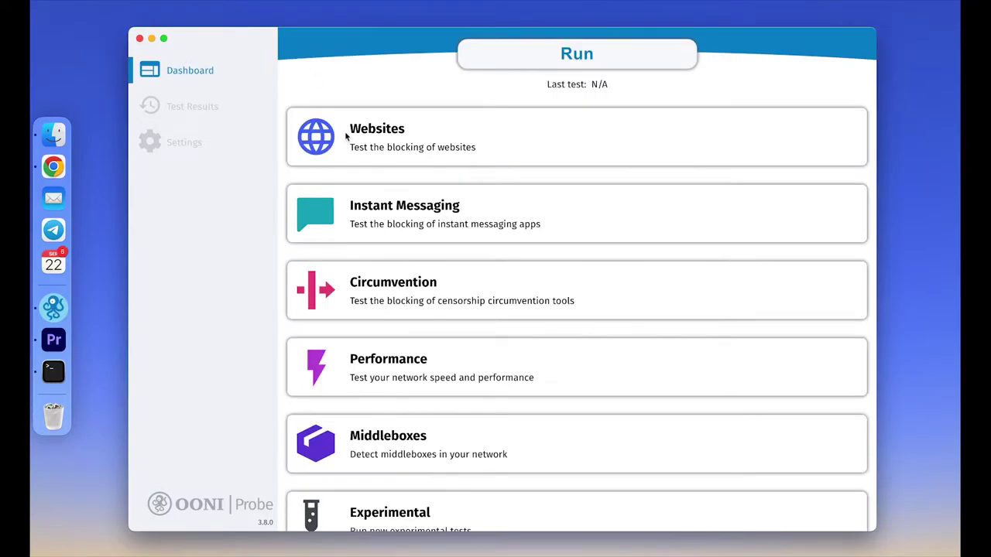
scroll(415, 502, "down", 2)
left_click(413, 502)
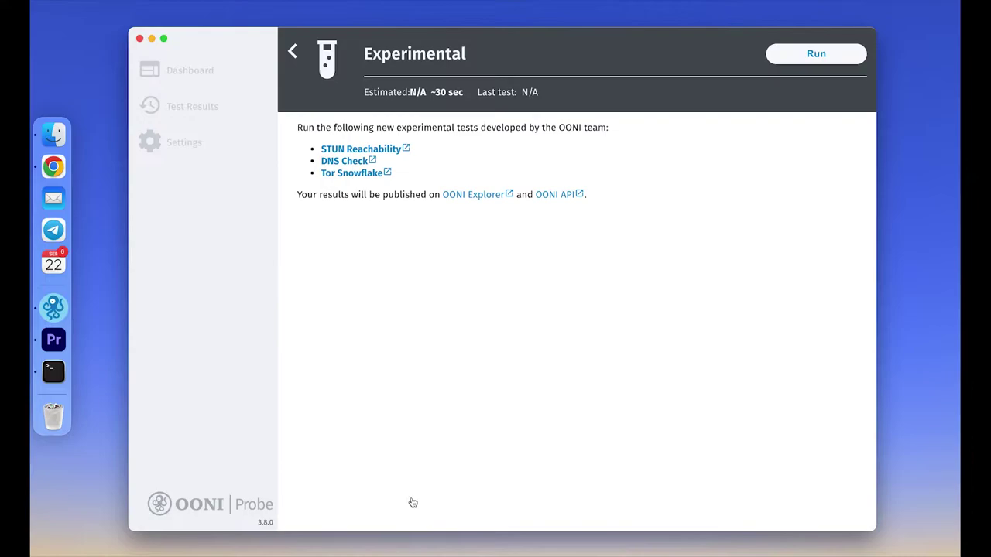
left_click(295, 54)
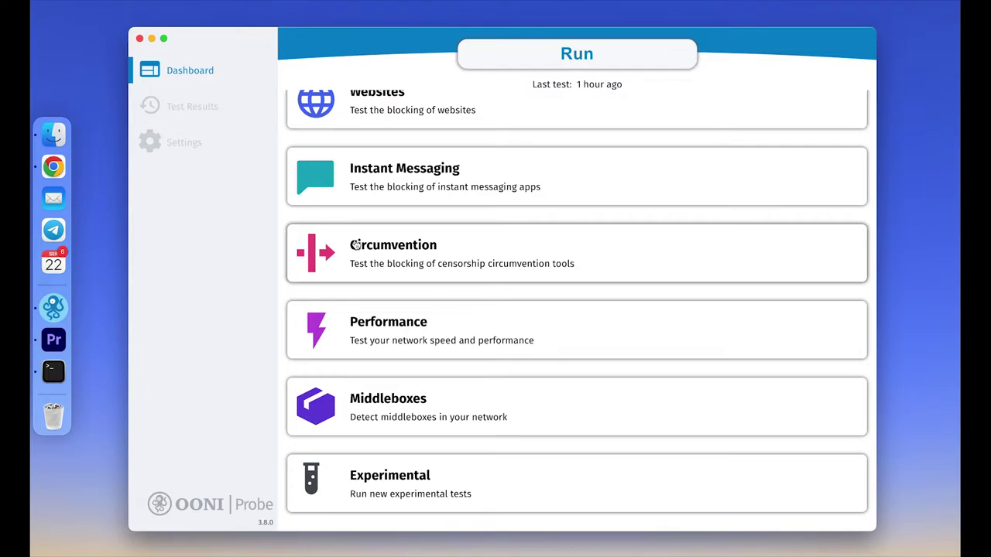
- Run the Websites test, view its live log, then interrupt the run
left_click(525, 54)
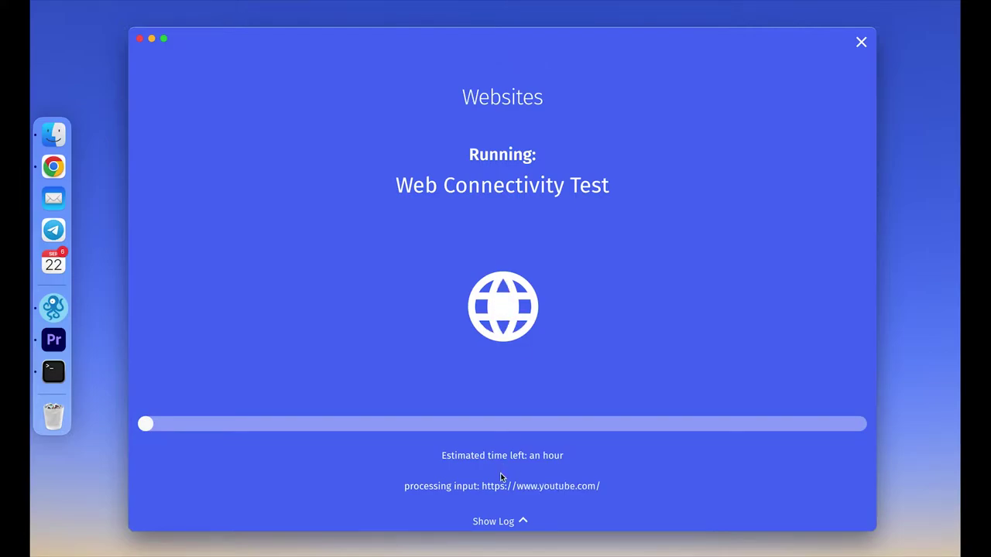
left_click(516, 527)
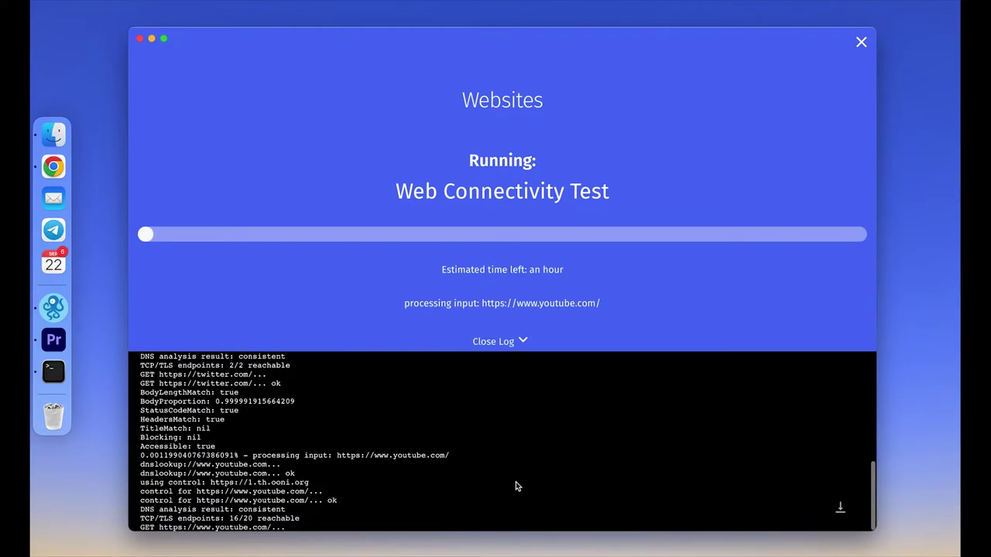
left_click(860, 44)
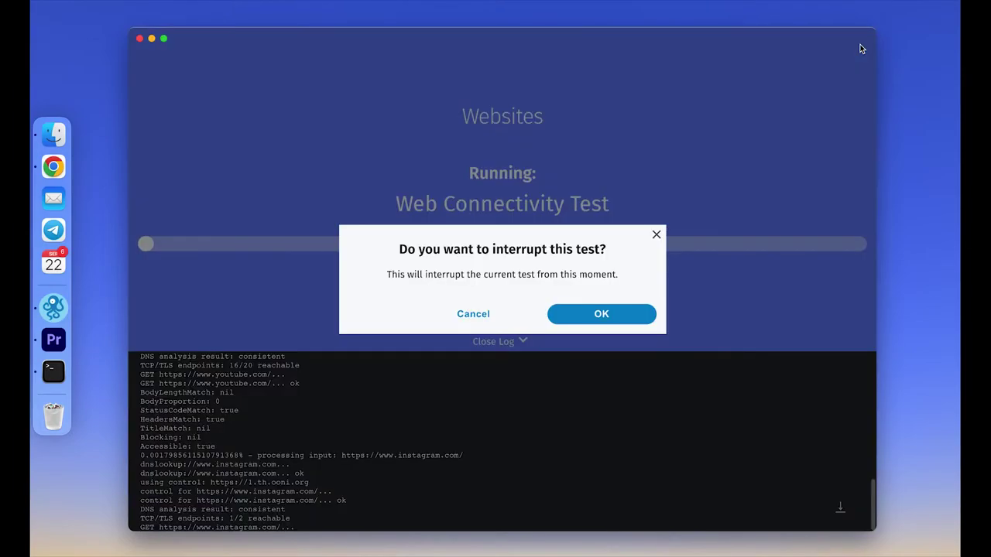
left_click(594, 316)
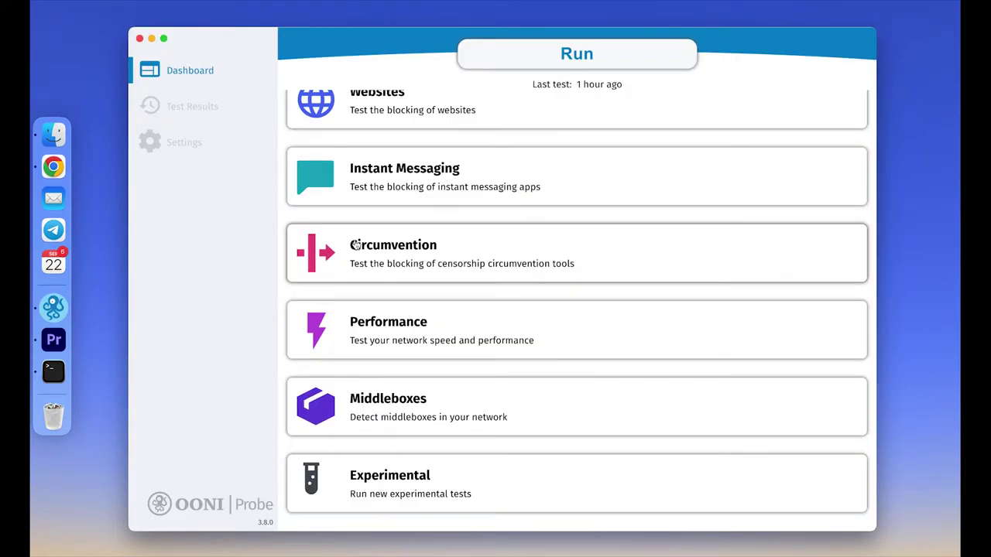
- Open the Websites test description and return to the dashboard
scroll(355, 244, "up", 1)
left_click(343, 151)
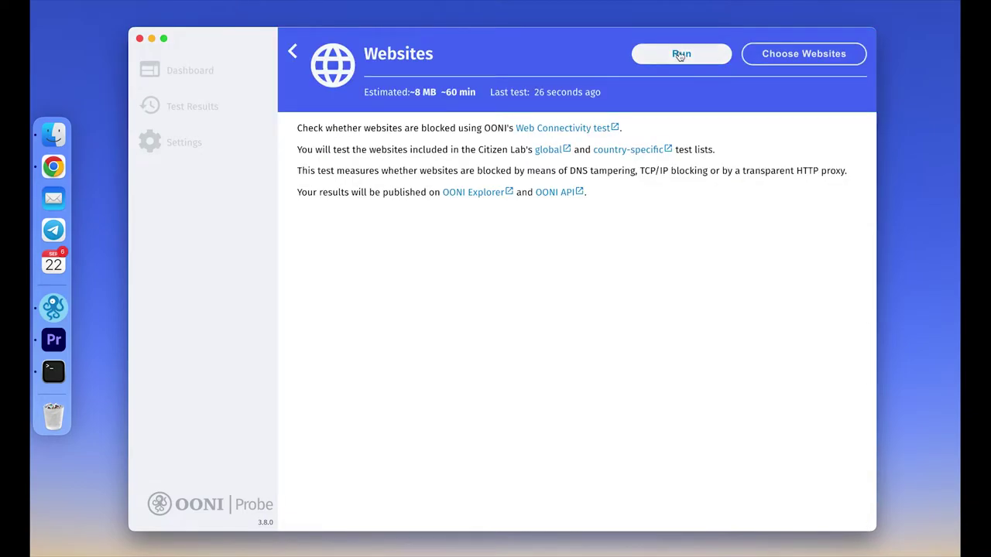
left_click(291, 50)
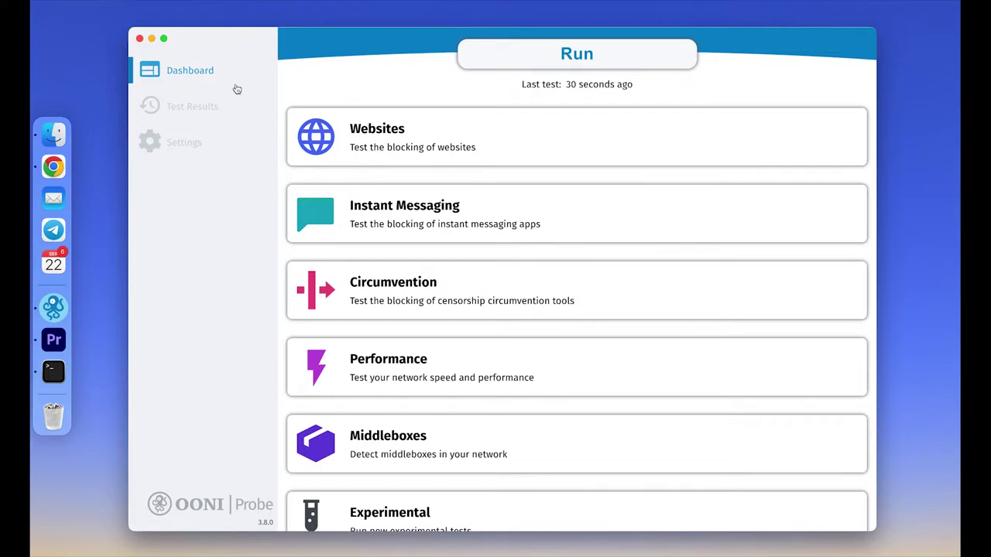
- Open Test Results to see the 51 past tests across 2 networks
left_click(218, 106)
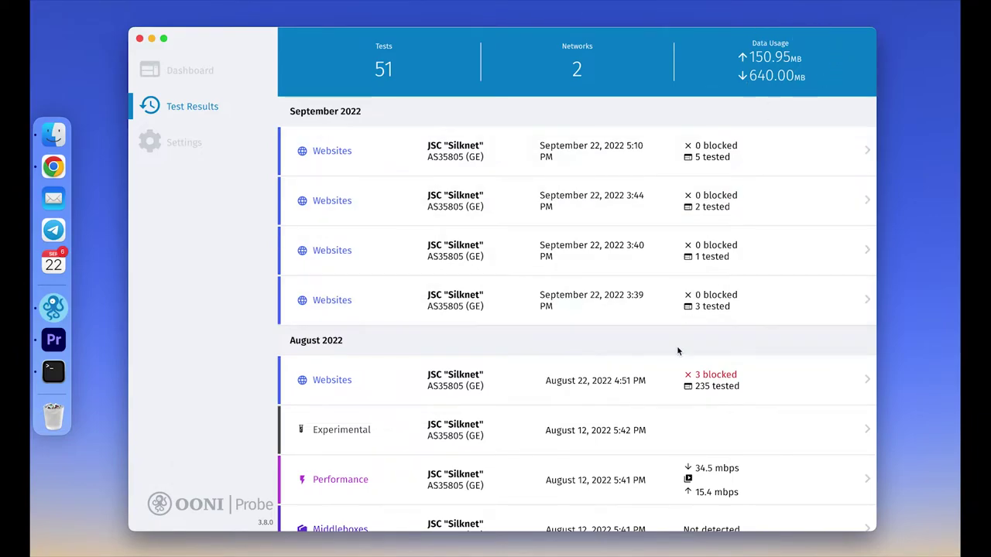
- Open the Aug 22, 2022 Websites result: 235 tested, 3 blocked, 232 accessible
left_click(750, 150)
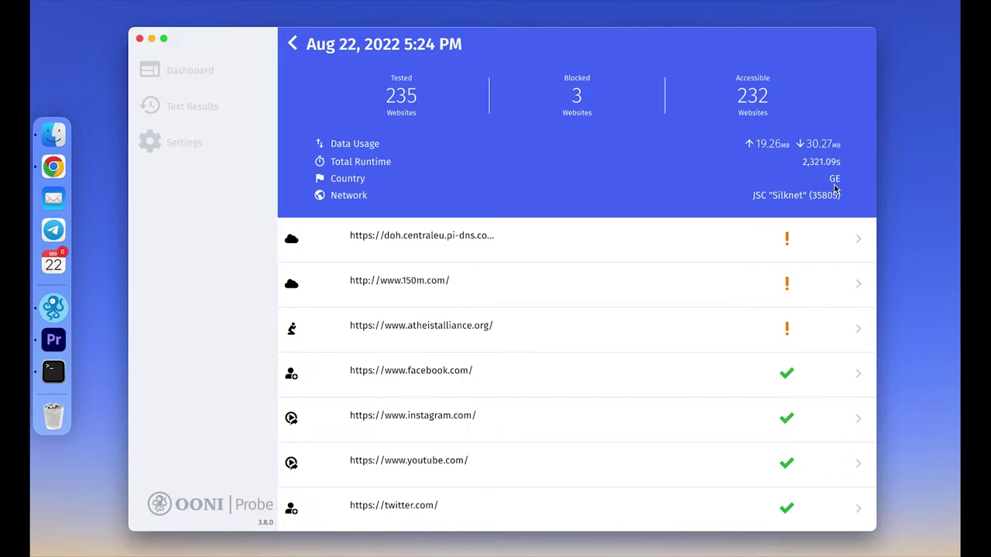
left_click(778, 282)
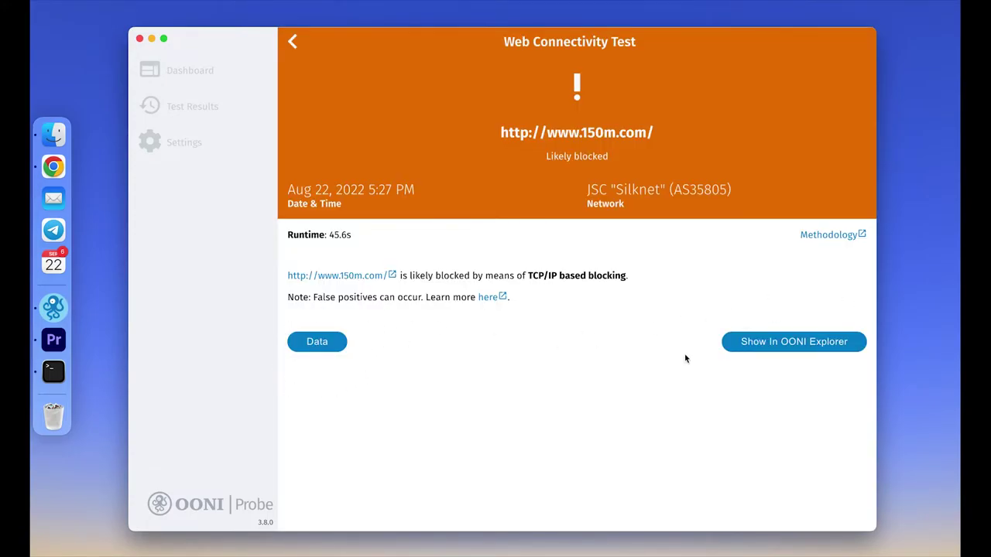
left_click(328, 342)
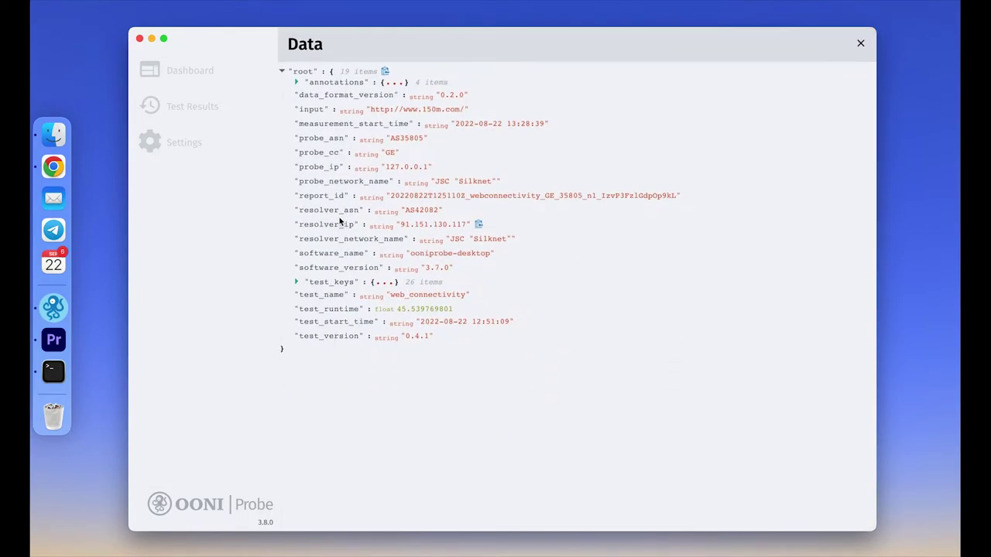
left_click(298, 82)
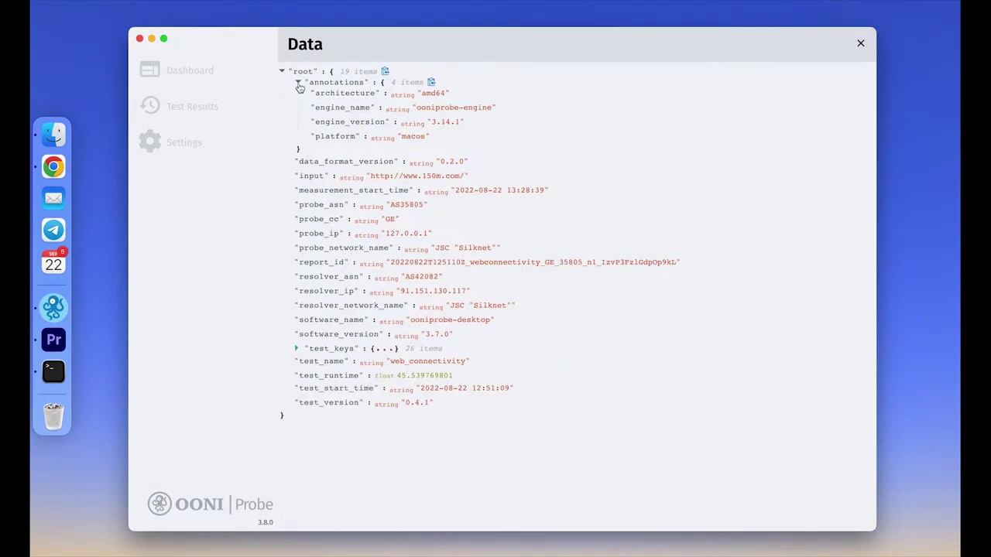
left_click(297, 348)
scroll(372, 352, "down", 3)
scroll(373, 353, "down", 3)
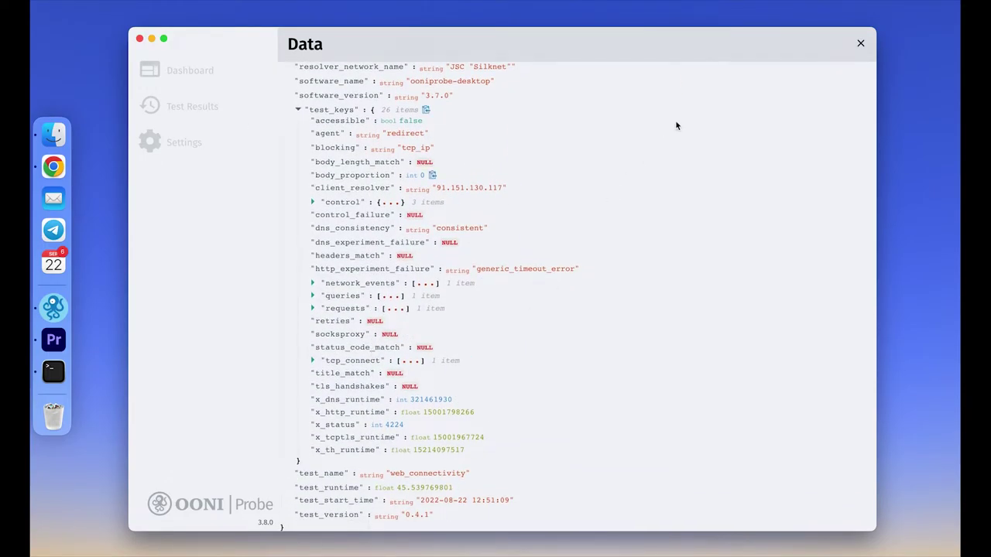
left_click(860, 44)
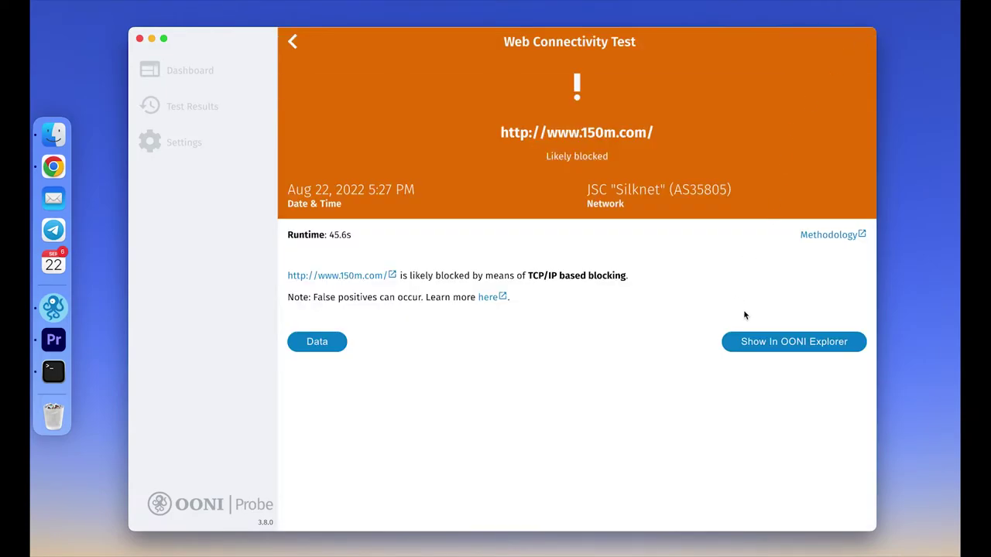
left_click(770, 341)
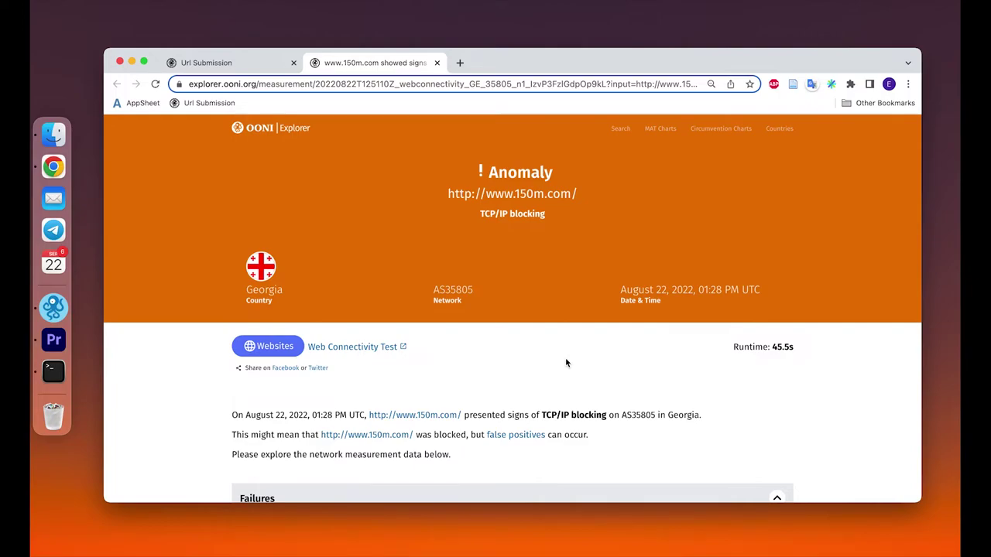
scroll(566, 364, "down", 5)
scroll(566, 363, "down", 10)
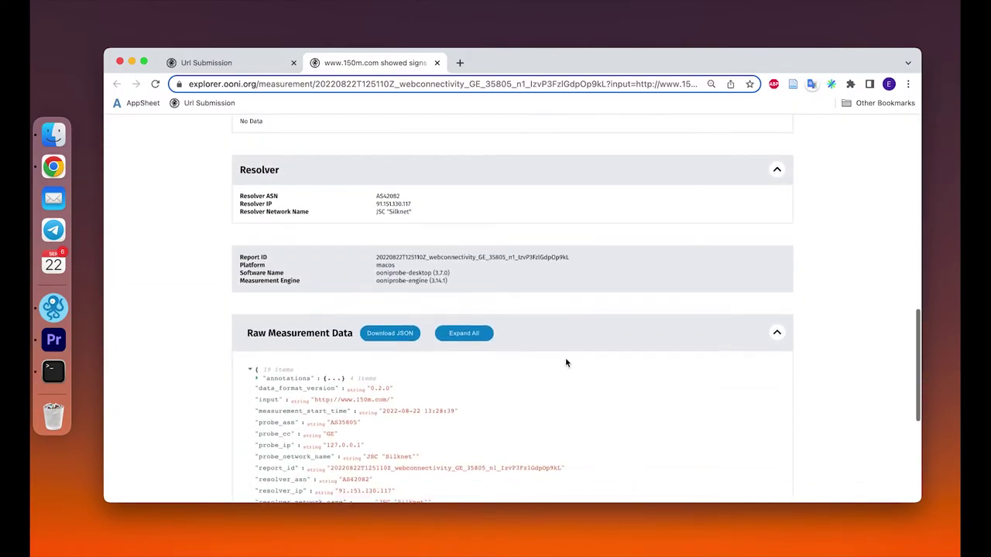
scroll(565, 363, "down", 5)
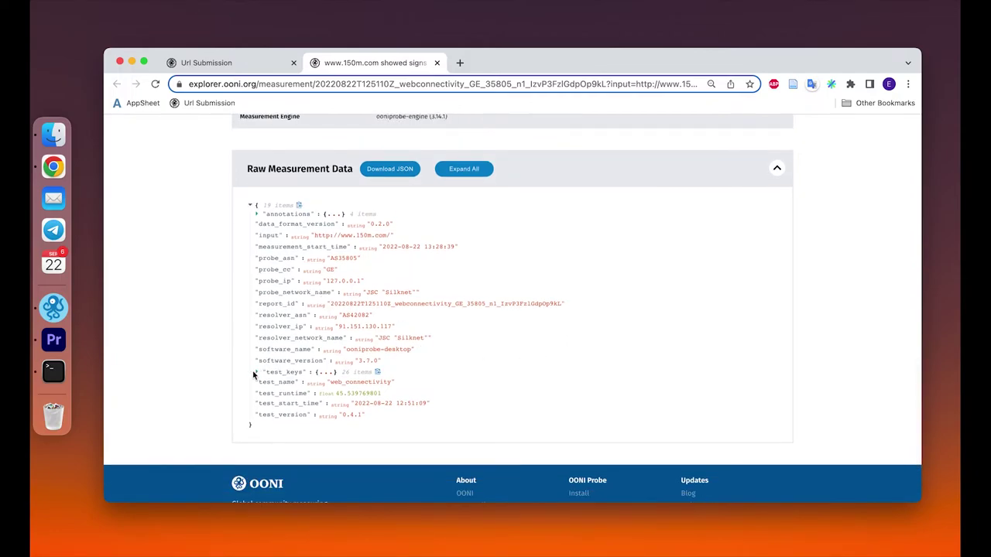
left_click(256, 374)
scroll(256, 377, "down", 1)
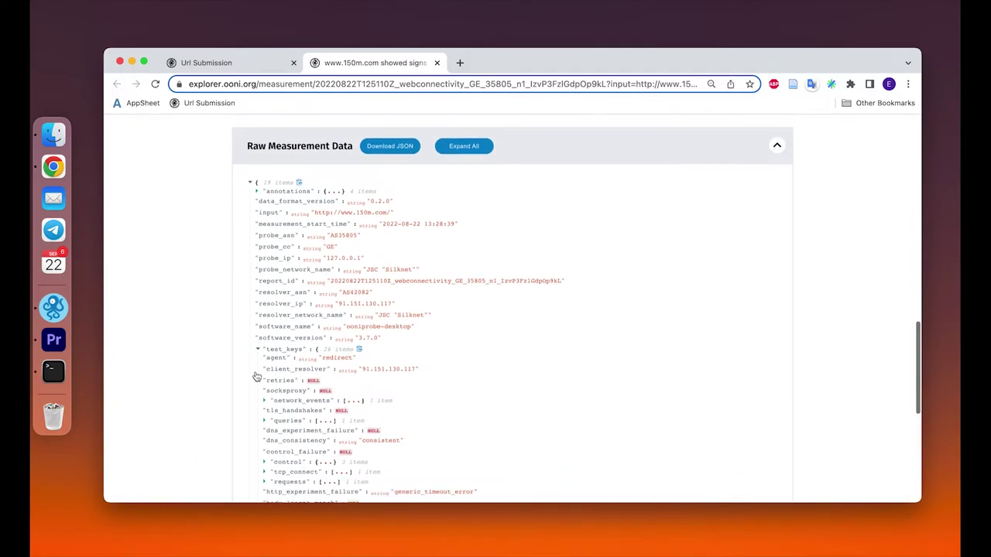
scroll(256, 376, "down", 9)
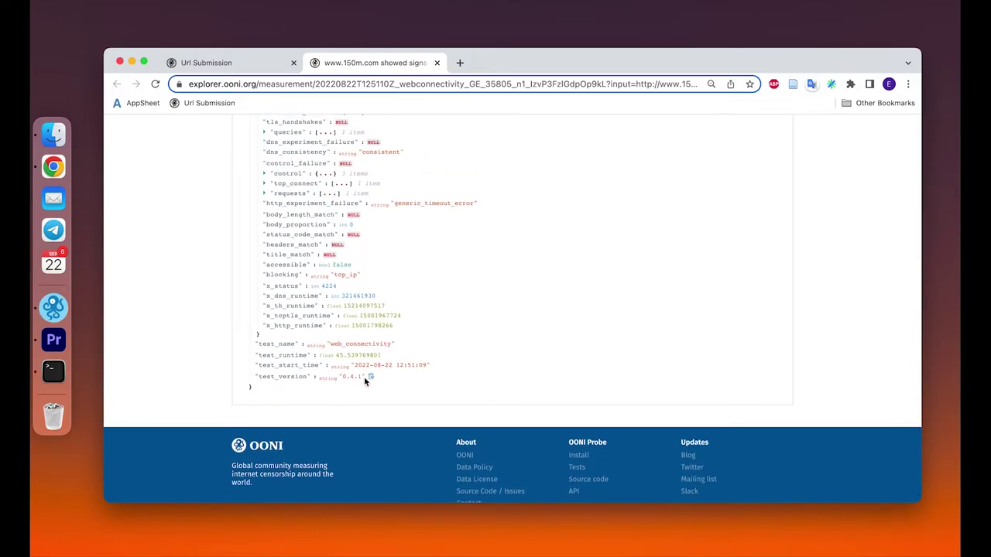
scroll(364, 376, "down", 1)
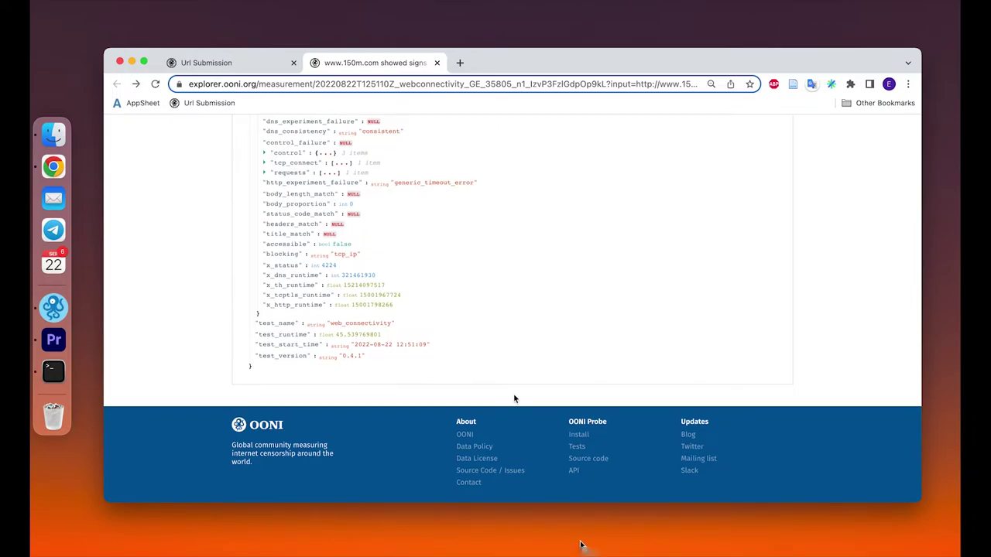
scroll(513, 393, "up", 20)
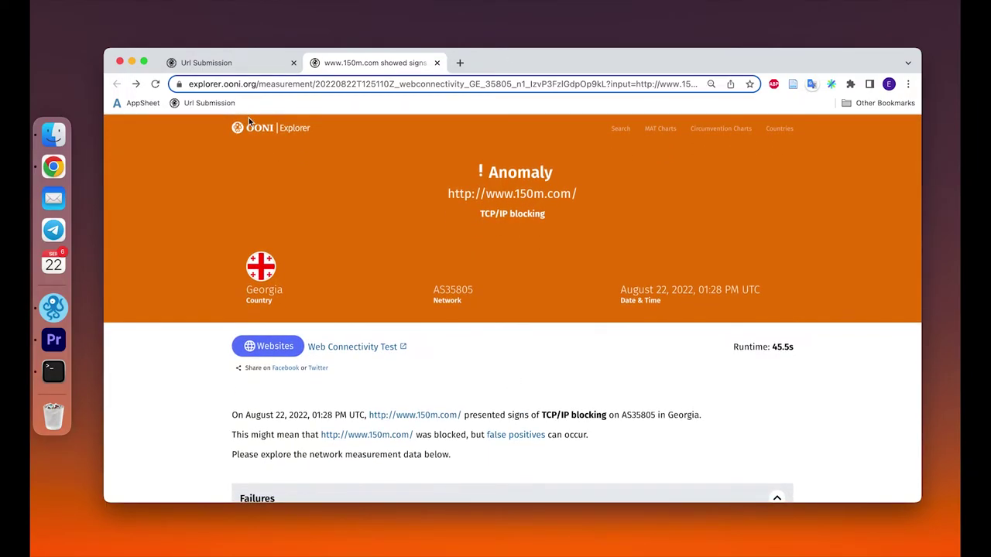
left_click(255, 129)
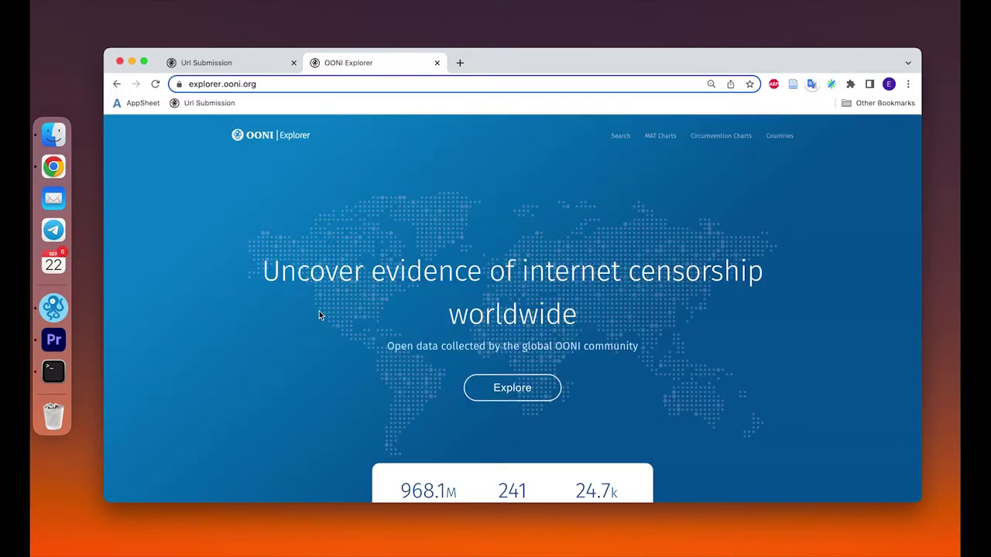
scroll(319, 311, "down", 3)
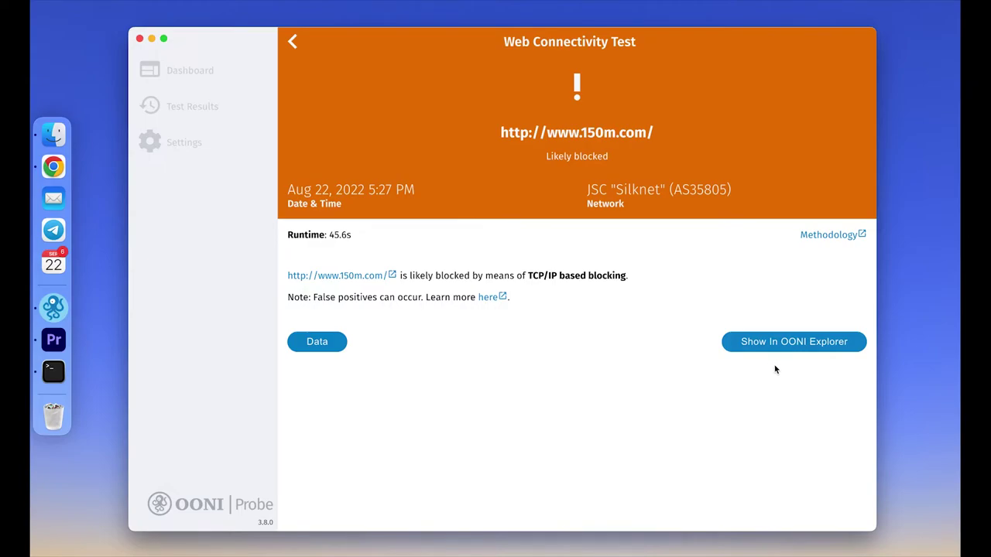
- Enable Run tests automatically in Settings and select the test duration value
left_click(243, 148)
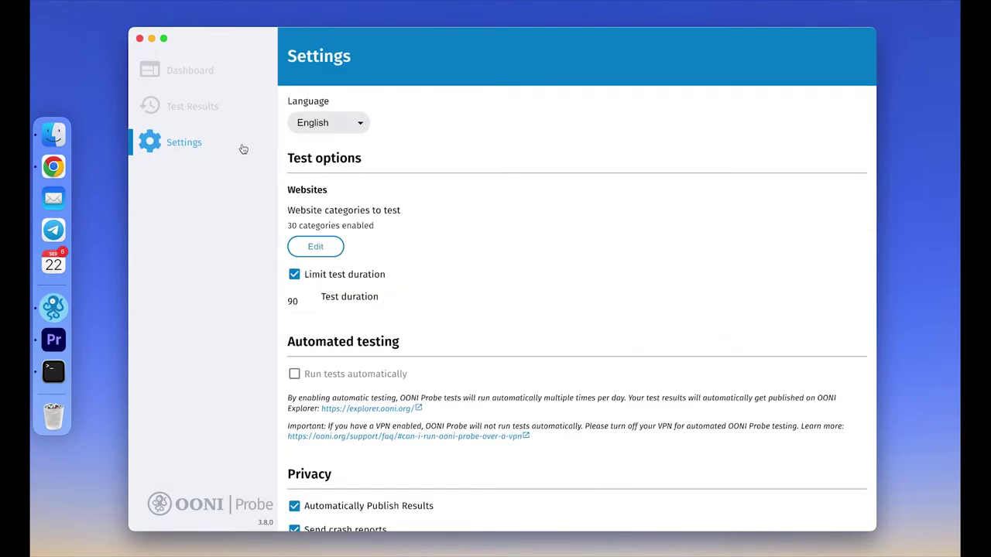
left_click(294, 374)
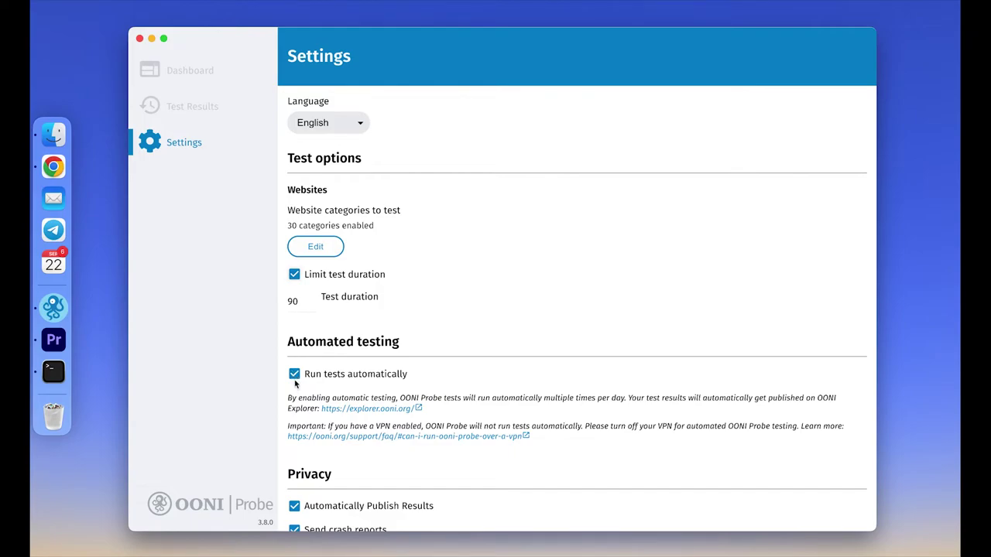
double_click(299, 300)
- Enter a 360-second test duration, untick Limit test duration, and open website categories
type("360")
key("BackSpace")
type("0")
left_click(295, 276)
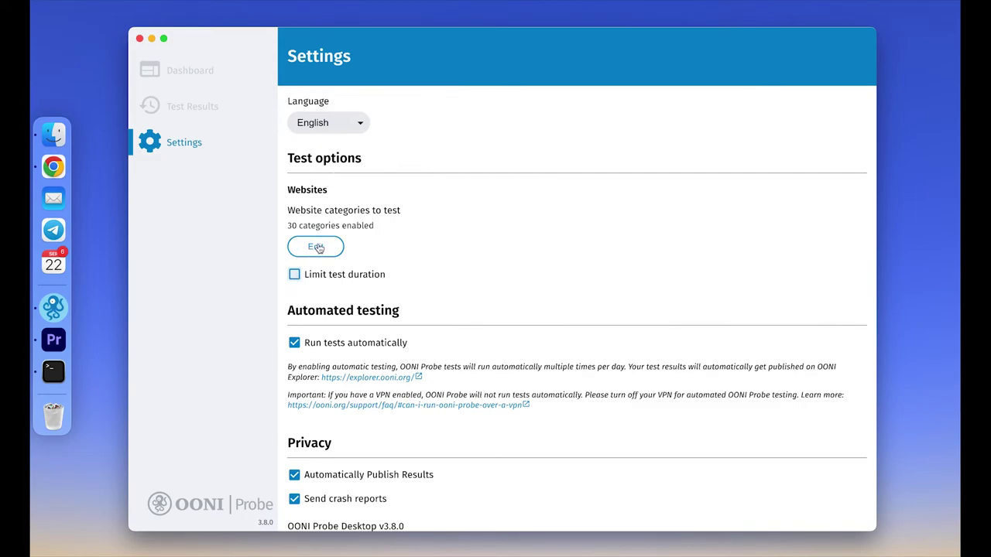
left_click(318, 247)
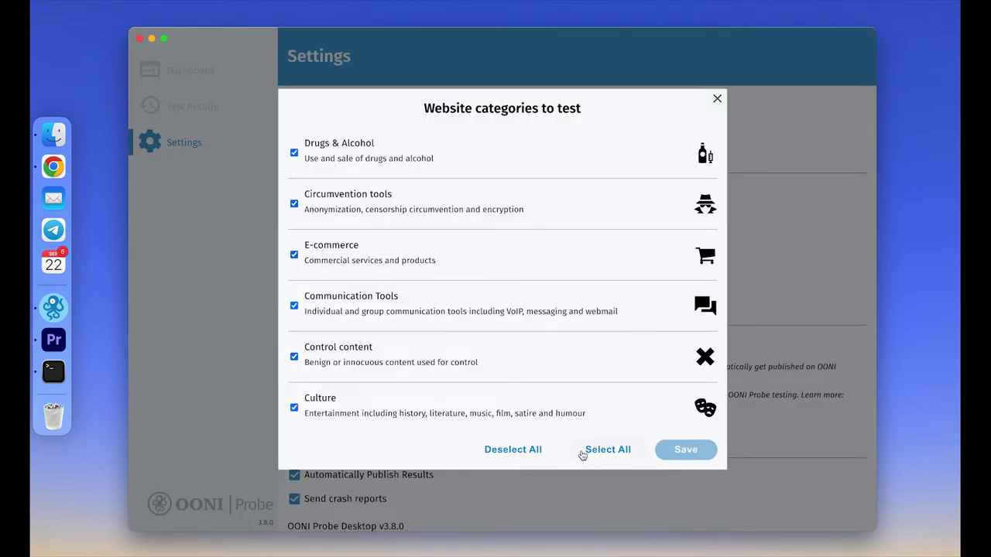
left_click(513, 450)
scroll(493, 371, "down", 10)
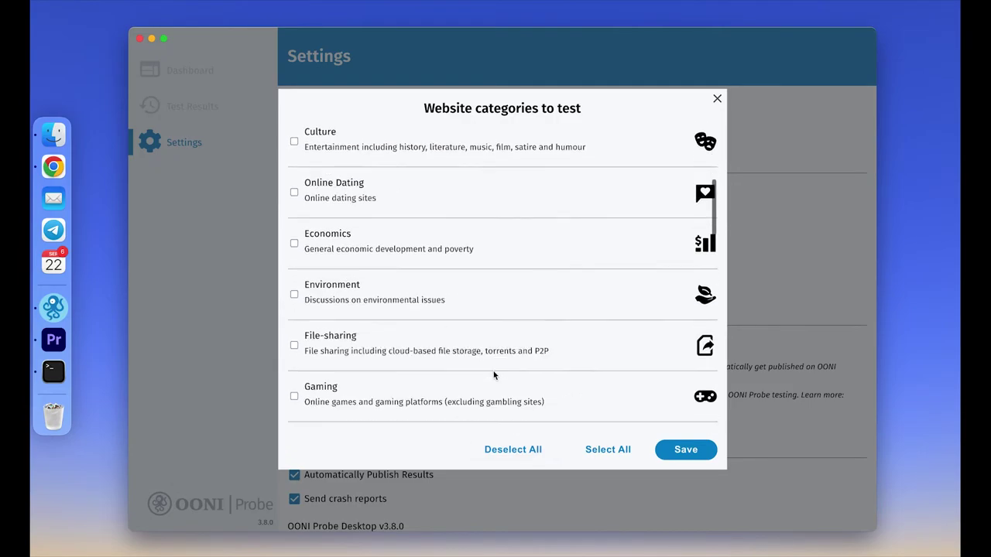
scroll(494, 371, "down", 5)
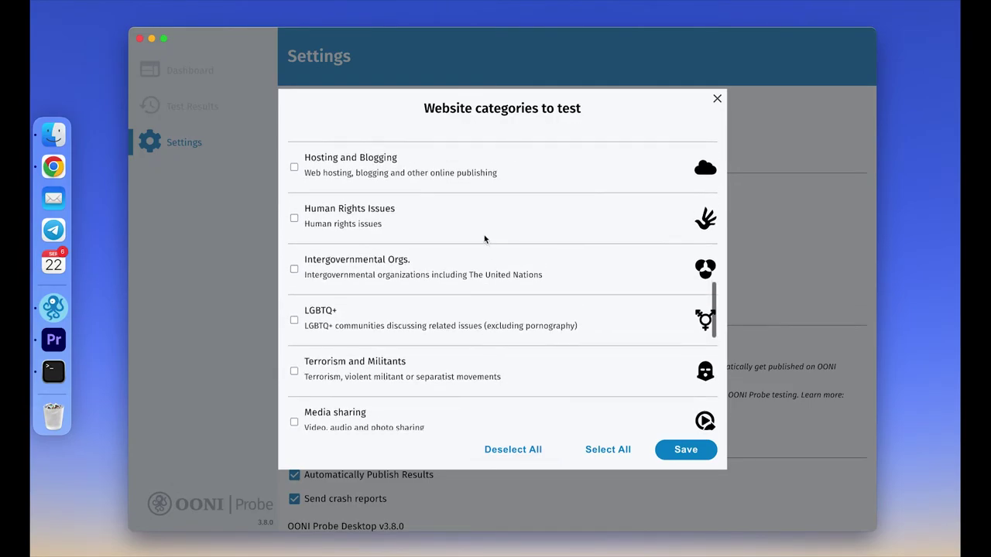
left_click(483, 233)
scroll(421, 407, "down", 1)
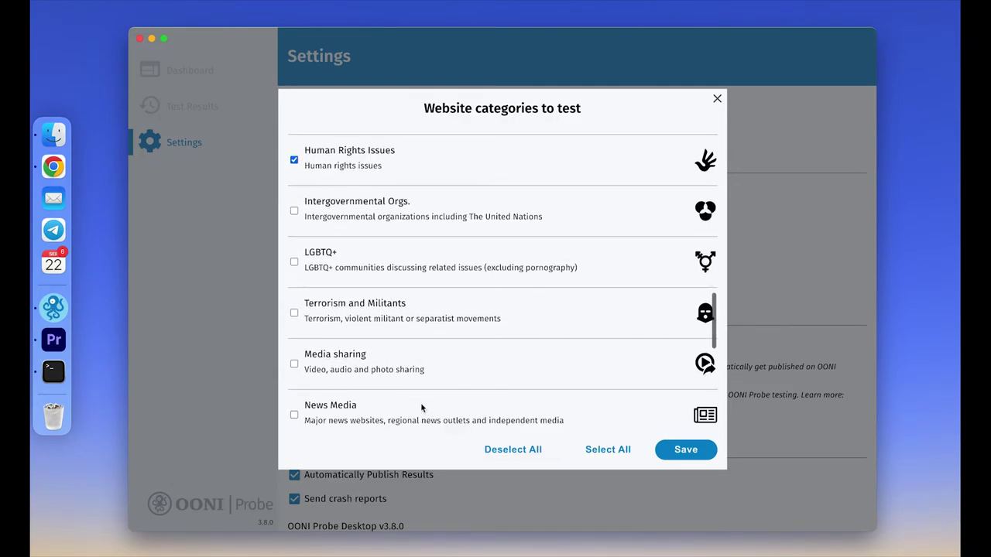
left_click(421, 404)
left_click(691, 449)
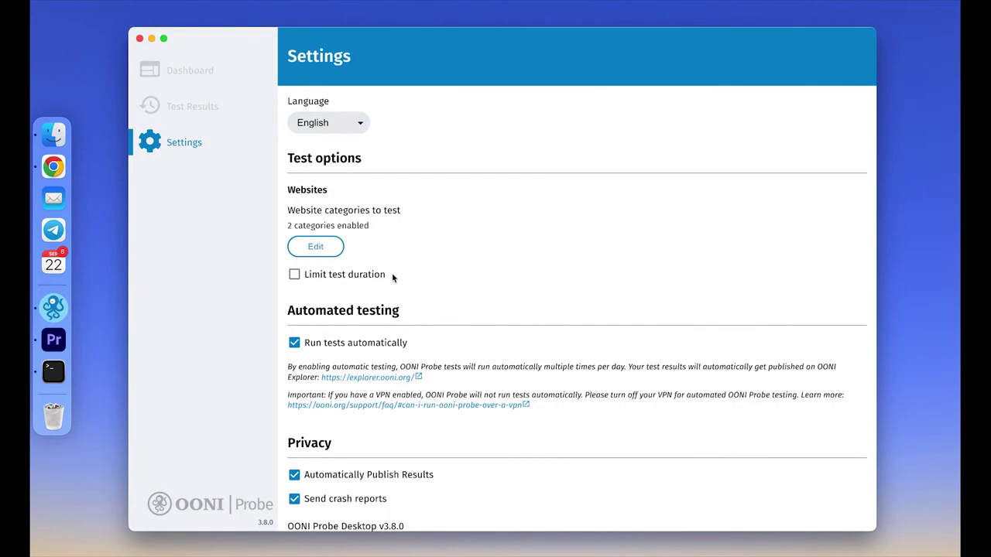
left_click(320, 249)
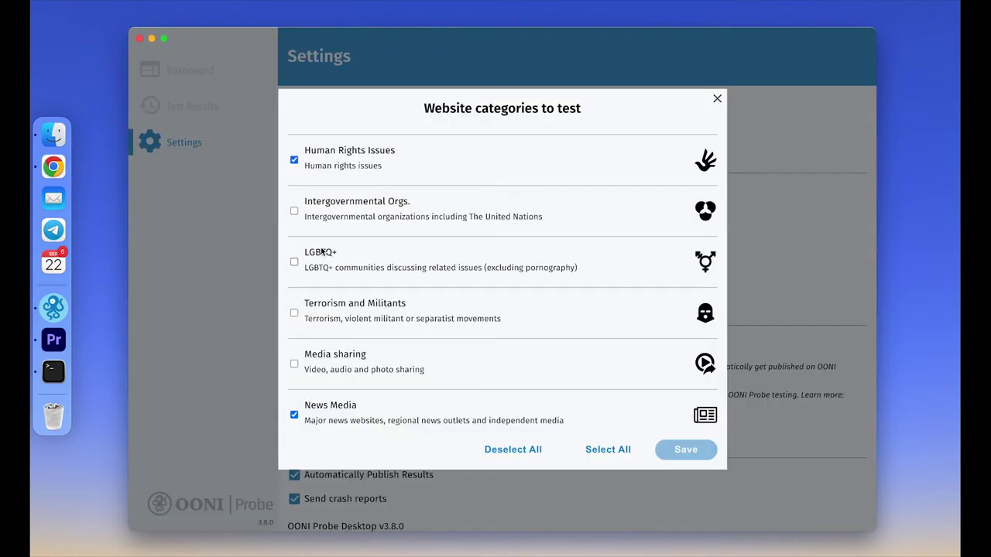
left_click(586, 453)
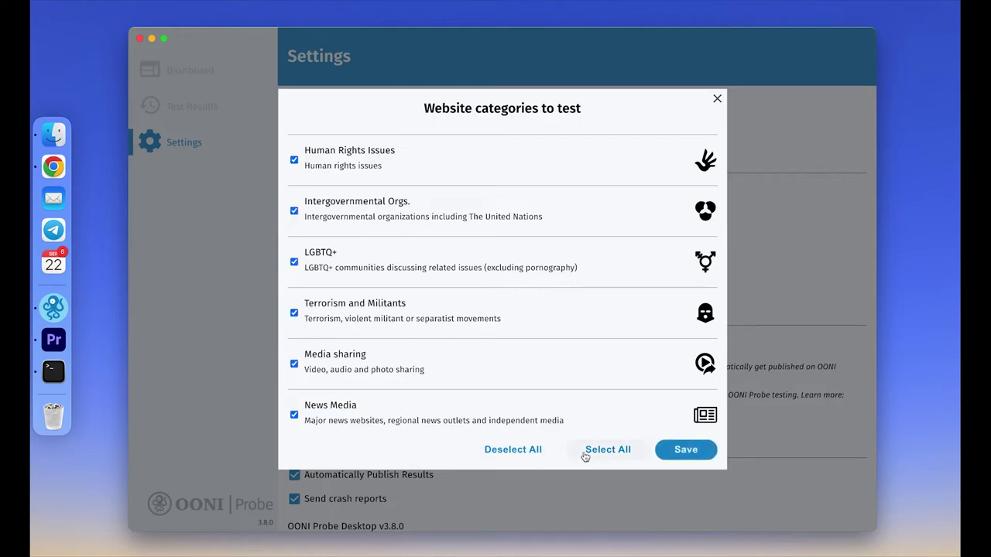
left_click(677, 453)
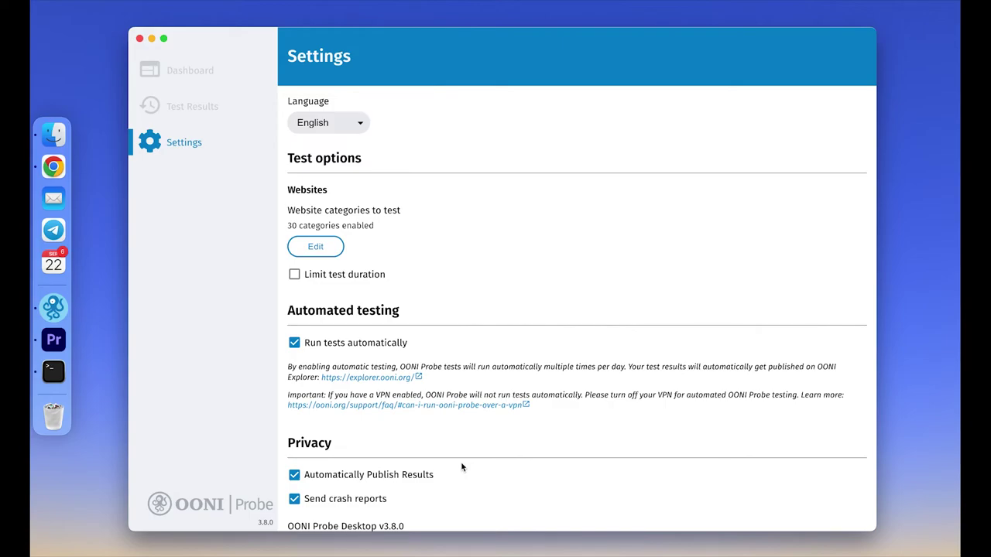
left_click(181, 73)
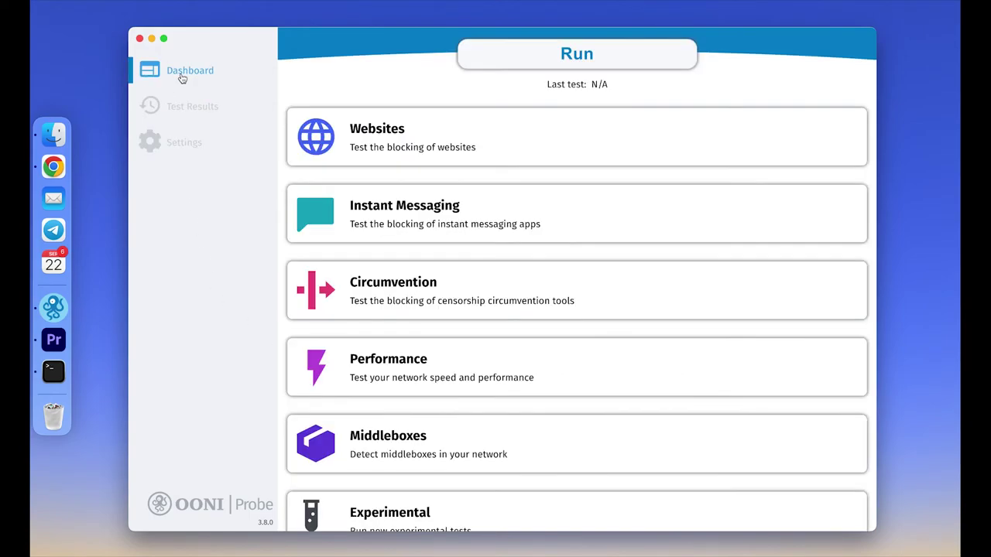
left_click(346, 148)
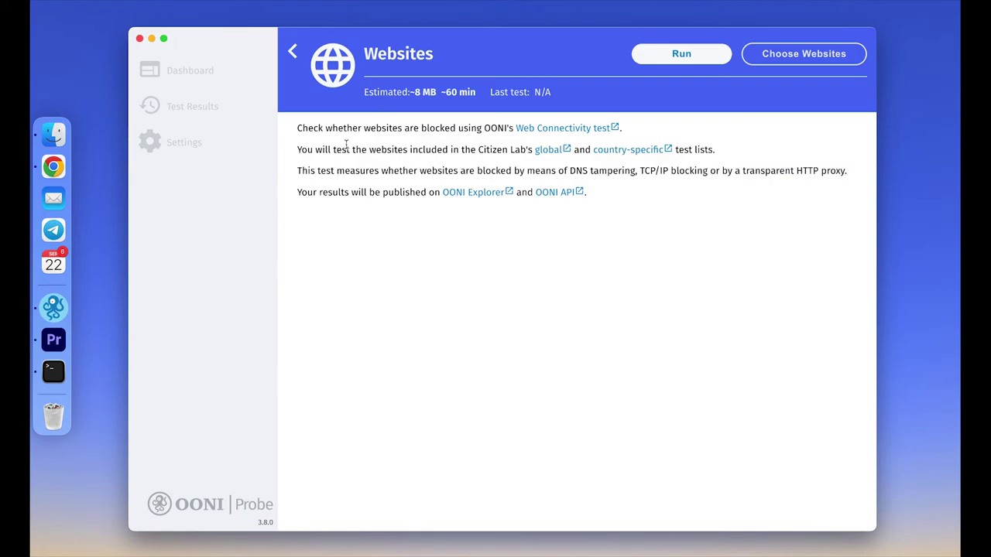
left_click(813, 64)
left_click(599, 116)
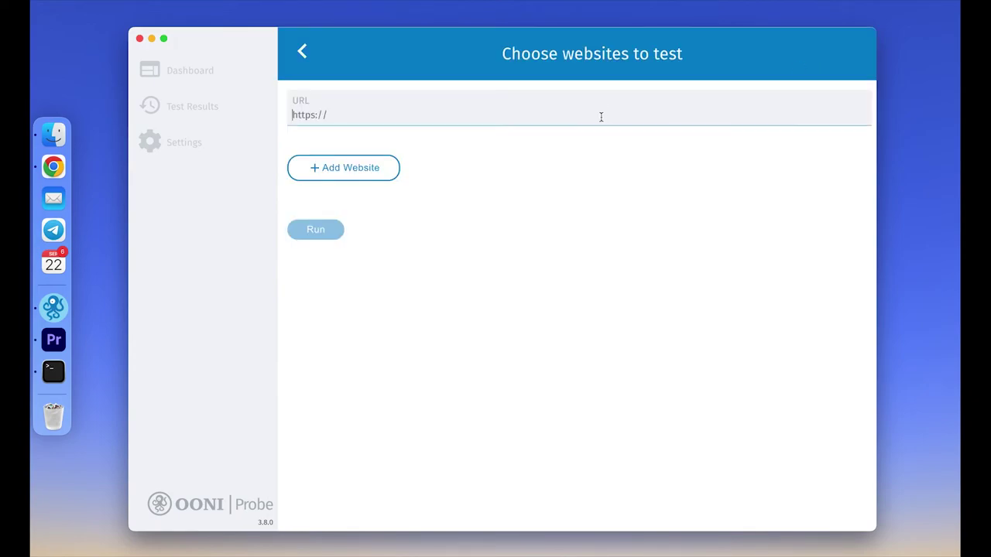
type("http")
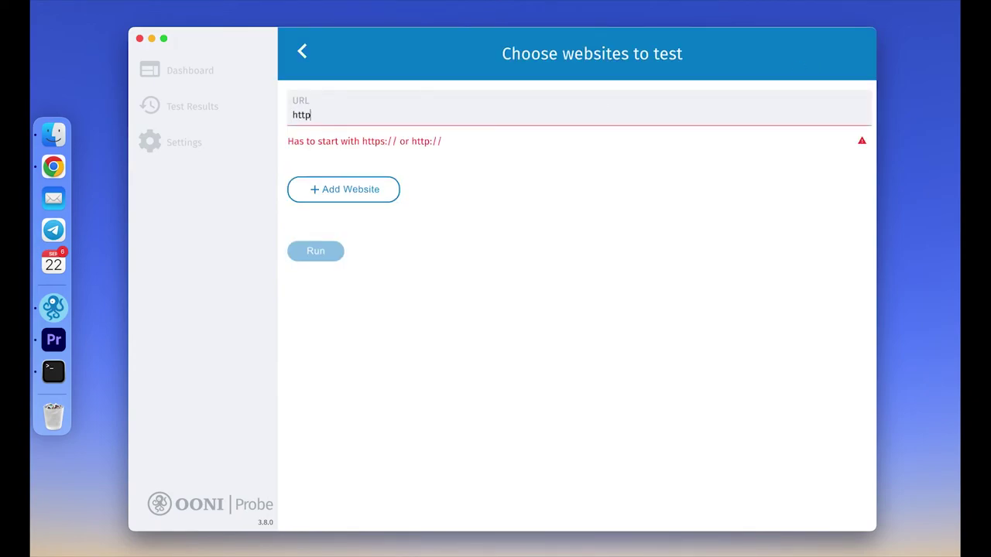
type("://fa")
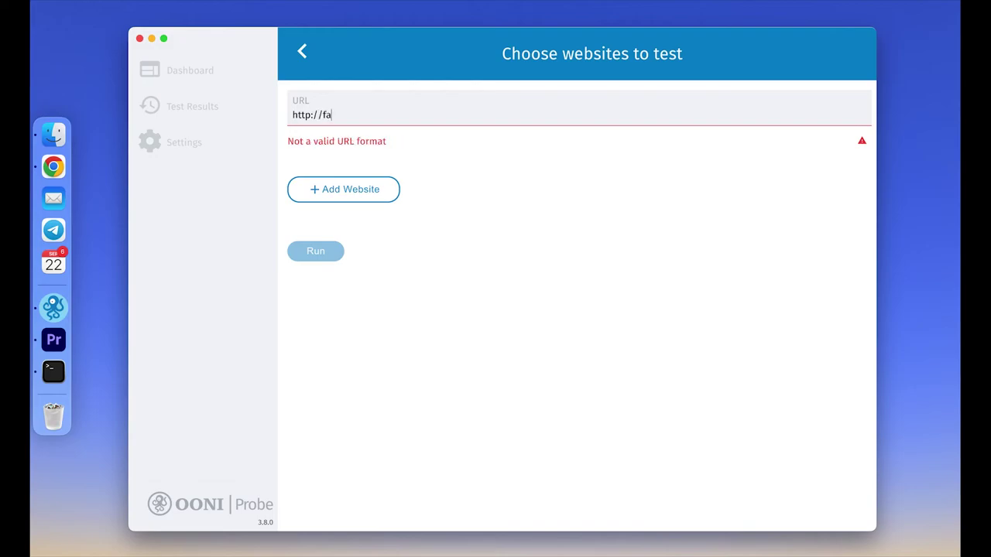
type("cebook.com")
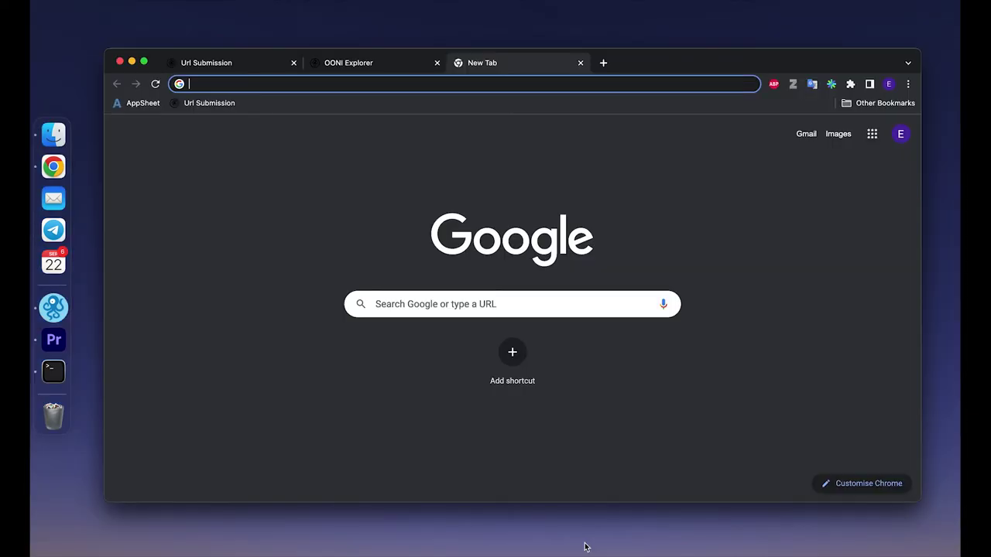
type("fa")
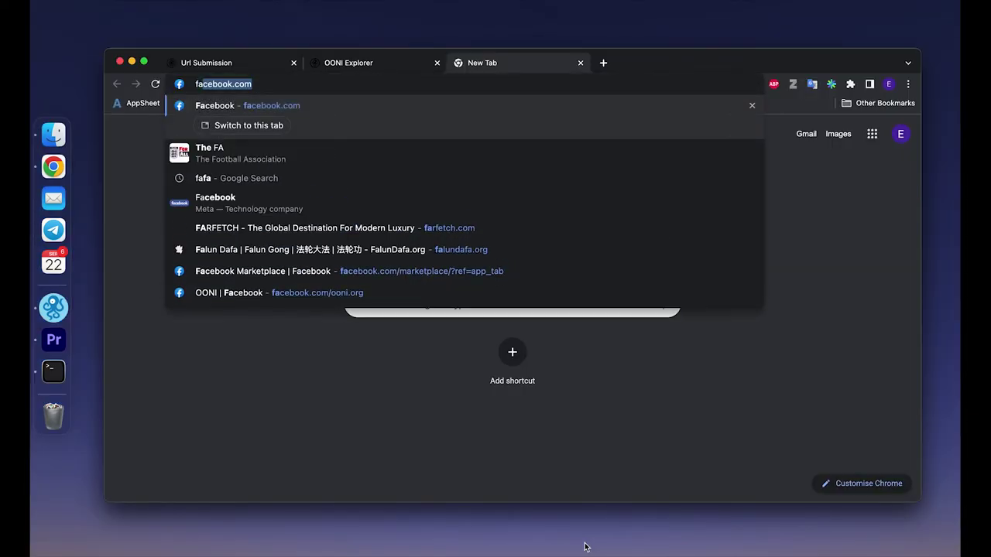
key("Return")
left_click(531, 83)
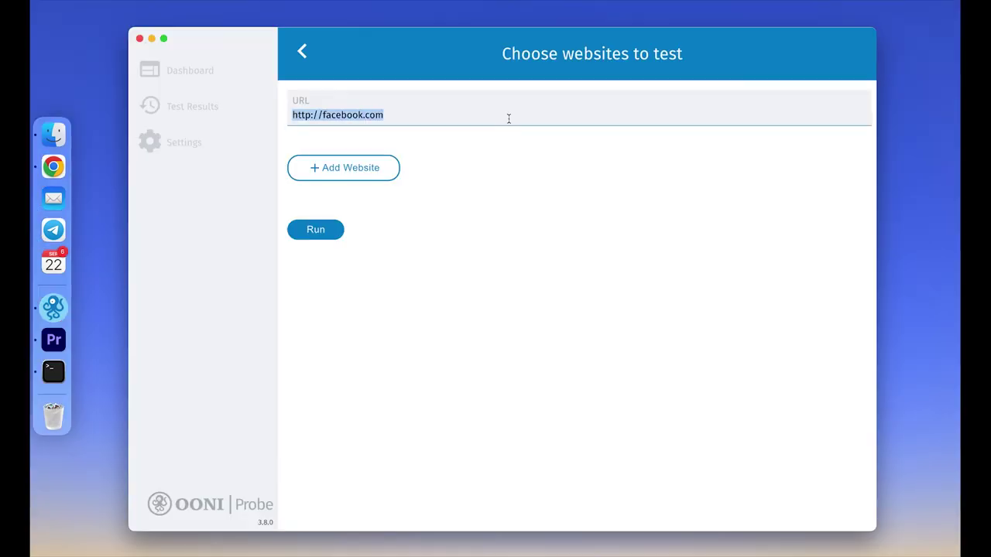
type("https://www.facebook.com/")
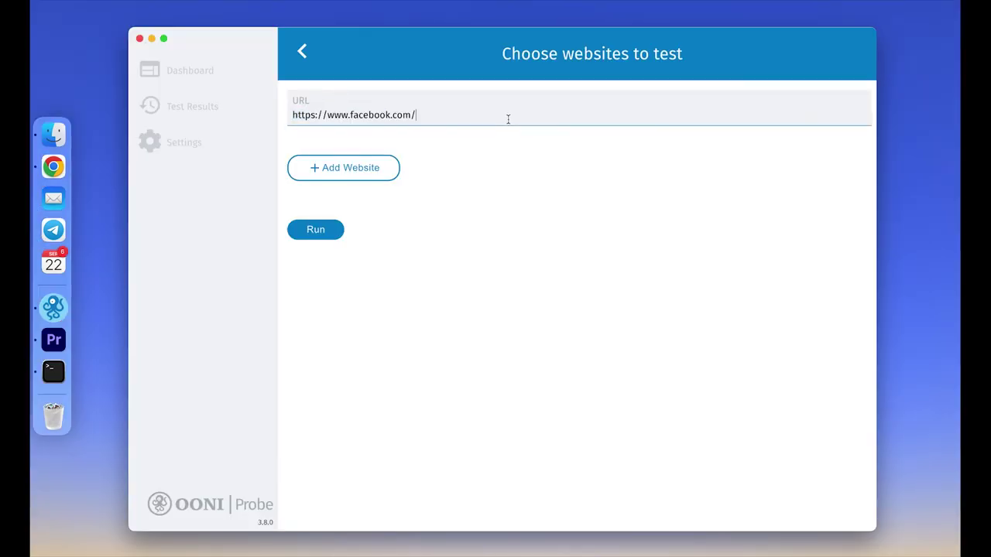
left_click(377, 177)
type("https:/")
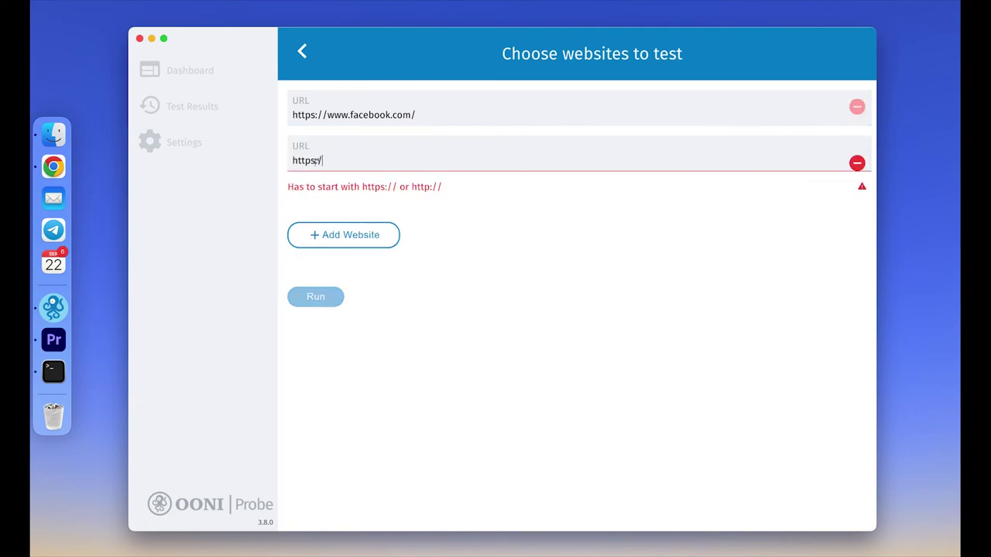
type("/twitter.com")
left_click(591, 202)
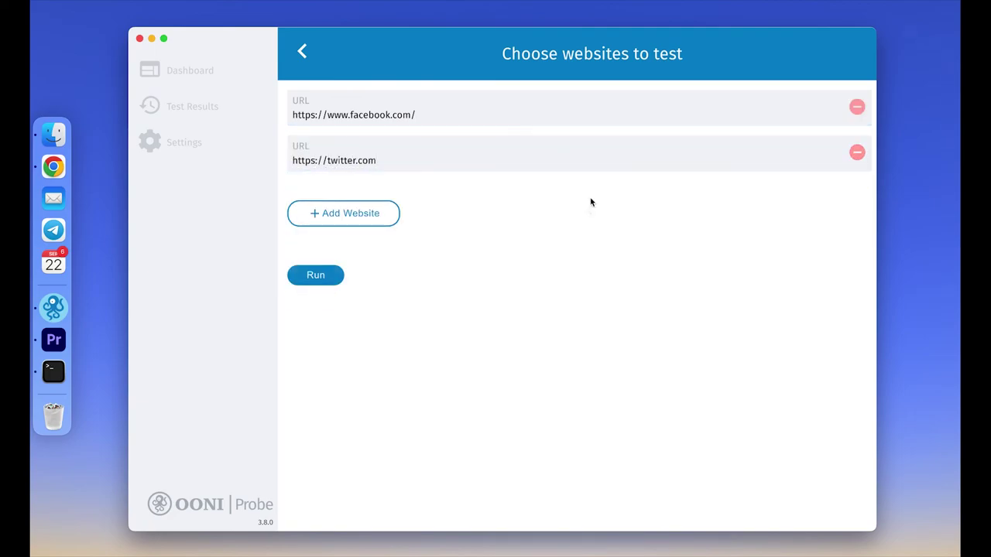
left_click(321, 277)
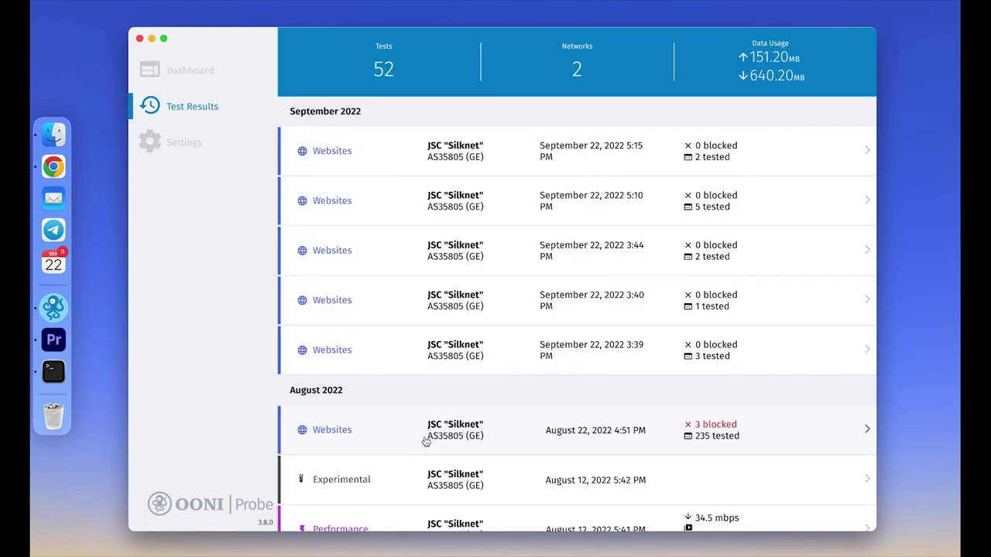
- Review the Sep 22 Websites result showing facebook and twitter accessible, then return to the Dashboard
left_click(546, 158)
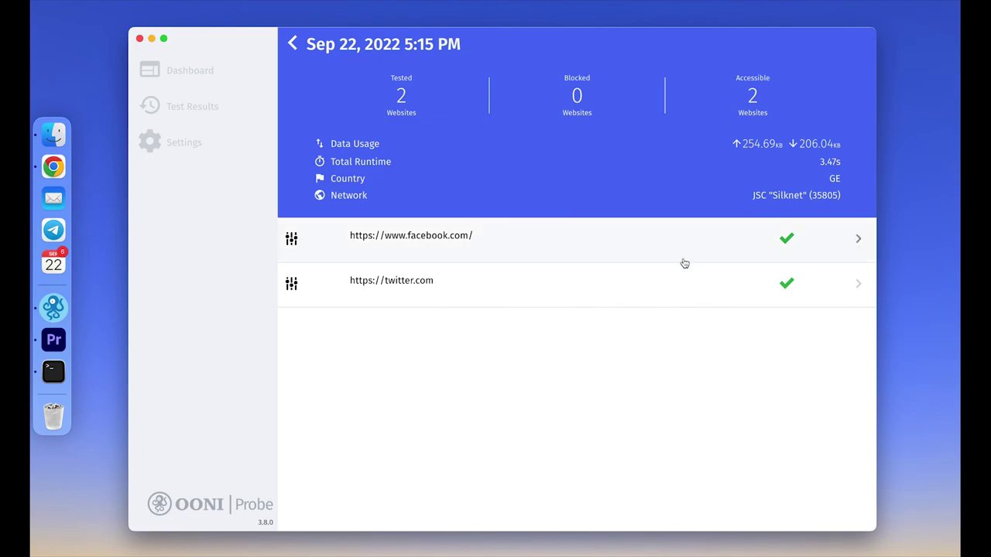
left_click(221, 72)
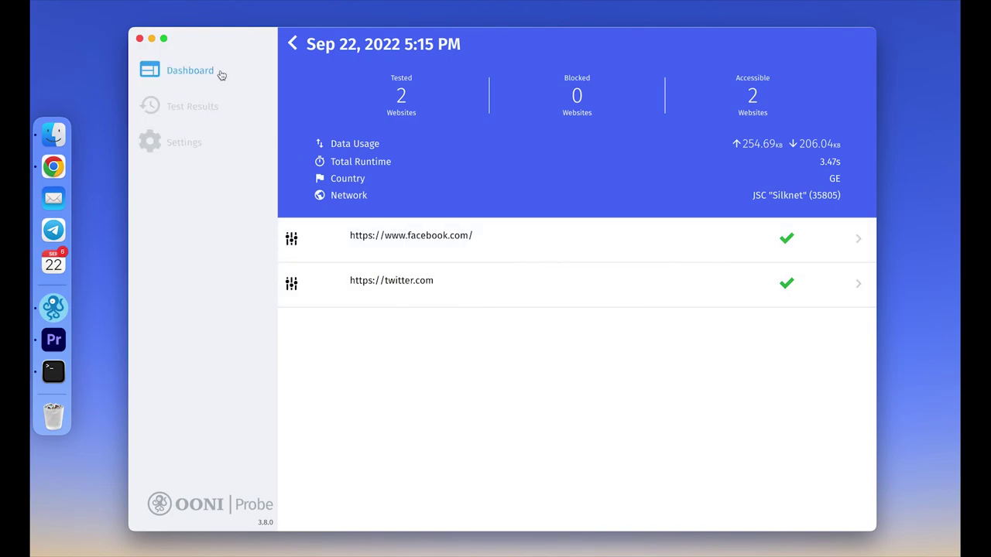